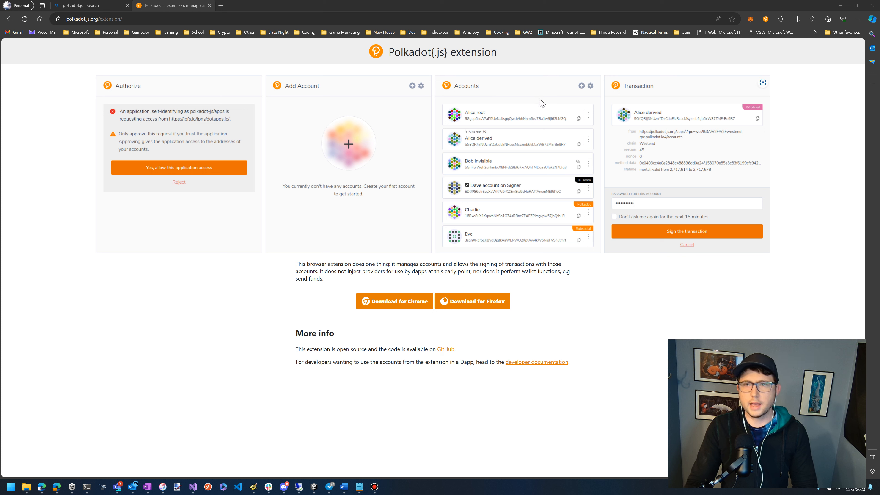
- Look through the Polkadot extension's accounts, settings and form for importing an account from a pre-existing seed
left_click(766, 20)
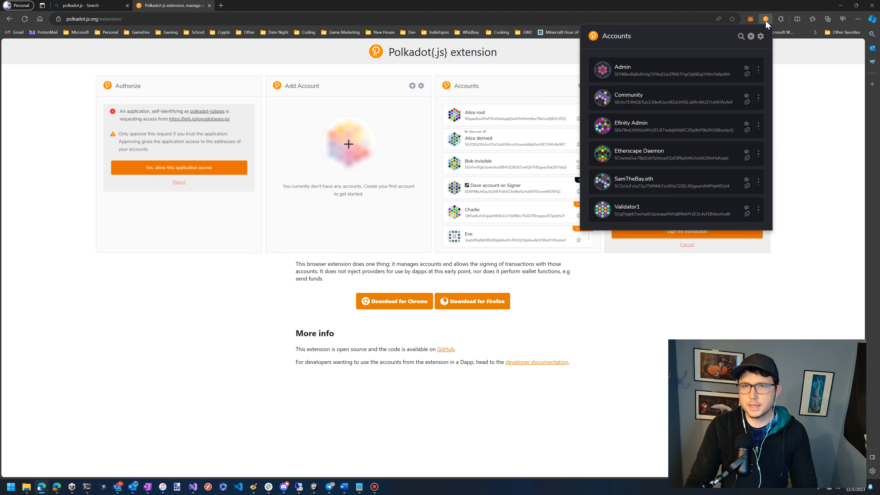
left_click(761, 37)
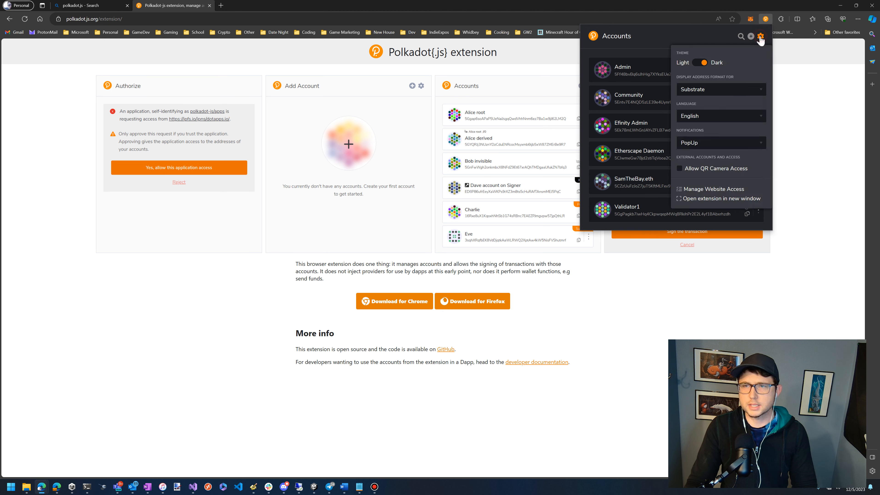
left_click(751, 36)
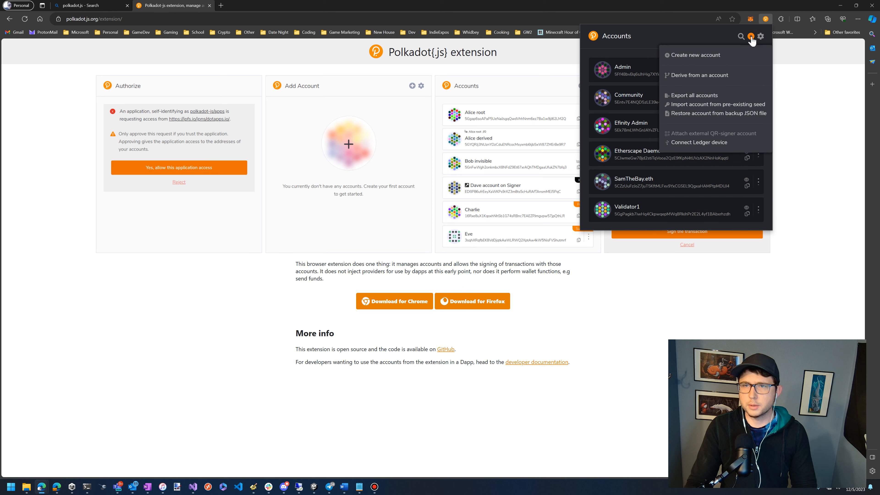
left_click(715, 105)
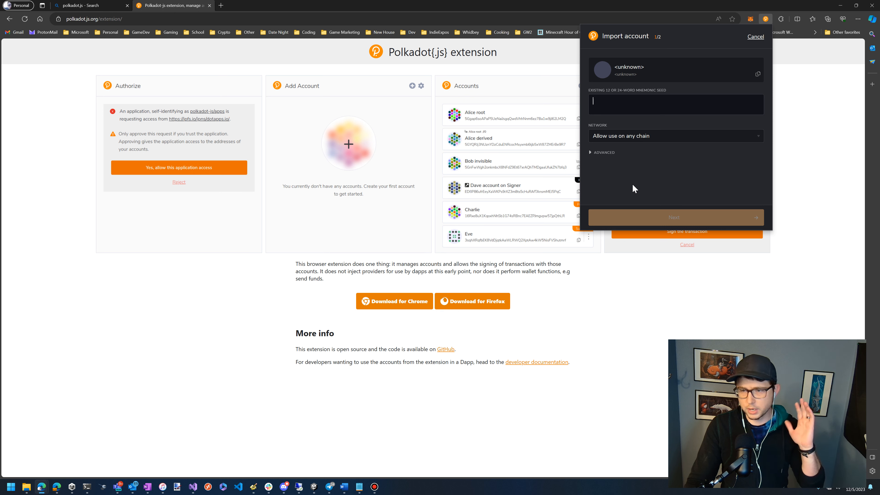
left_click(755, 37)
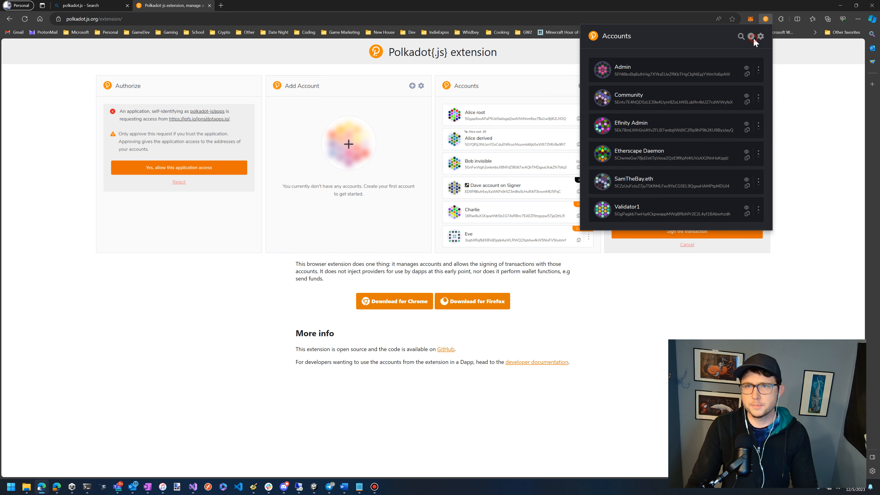
left_click(827, 109)
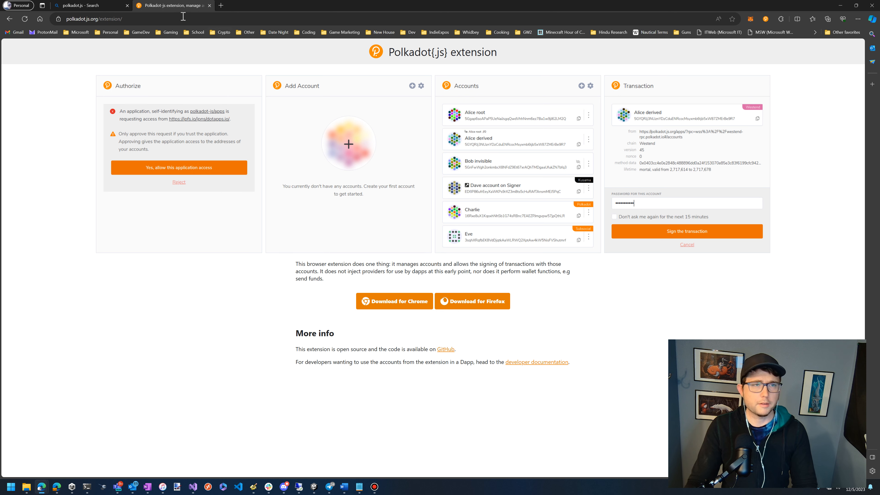
- Close the polkadot.js search page and load console.enjin.io in the browser
left_click(127, 5)
left_click_drag(122, 19, 5, 17)
type("console.enjin.io")
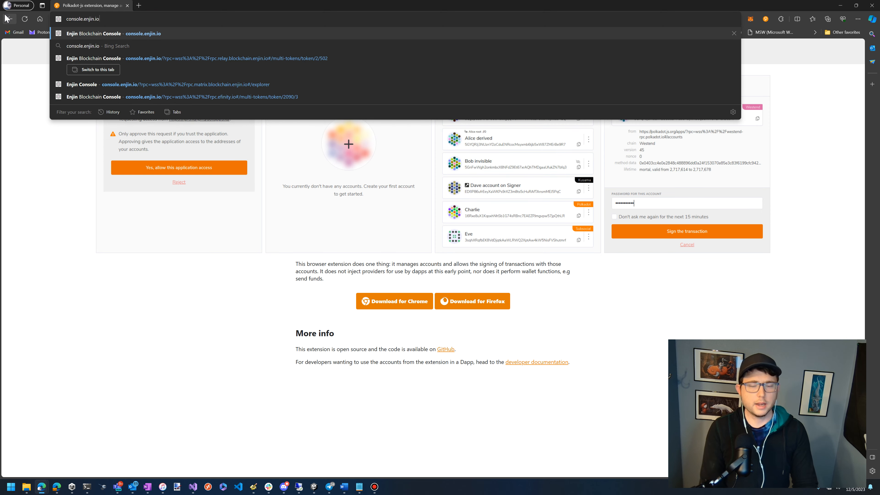
key("Return")
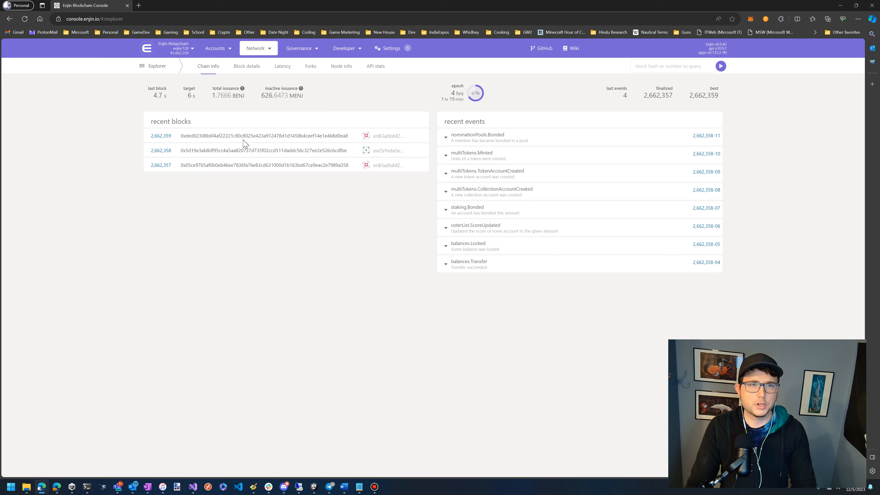
- Switch the console's network to Enjin Matrixchain on Enjin Mainnet
left_click(180, 51)
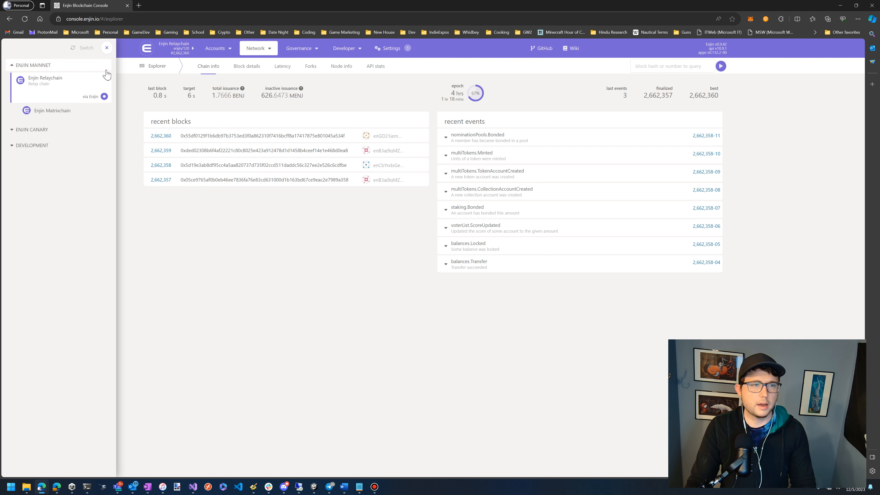
left_click(68, 112)
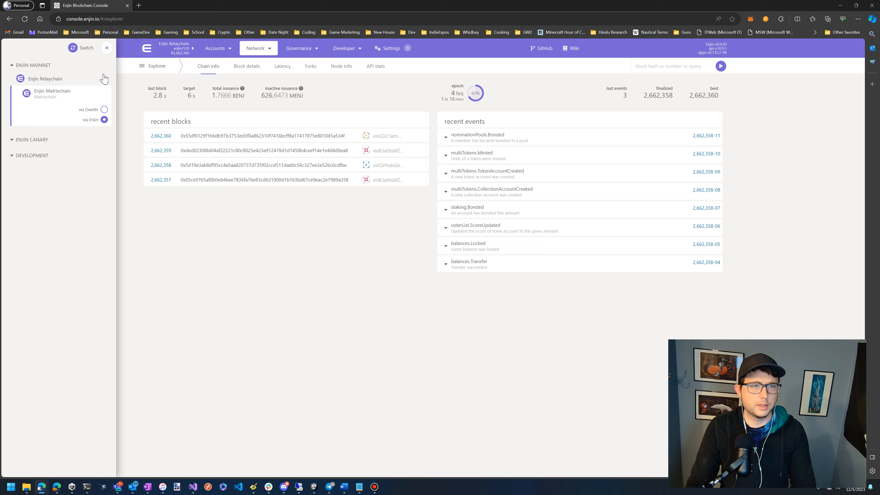
left_click(81, 48)
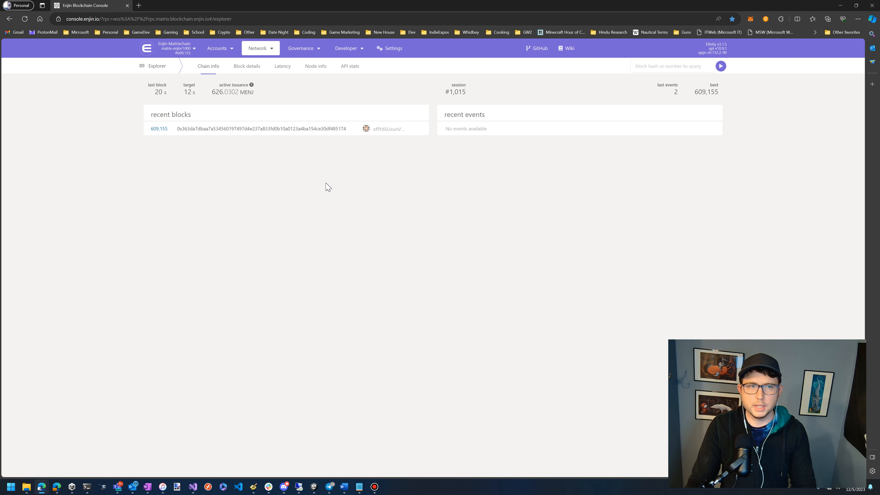
- Switch the console's network to Enjin Relaychain on Enjin Mainnet, connecting via Enjin
left_click(175, 49)
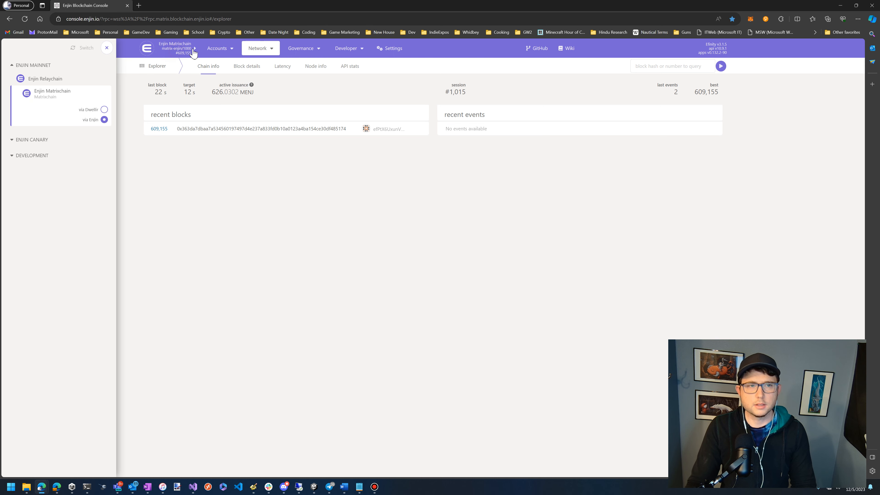
left_click(105, 81)
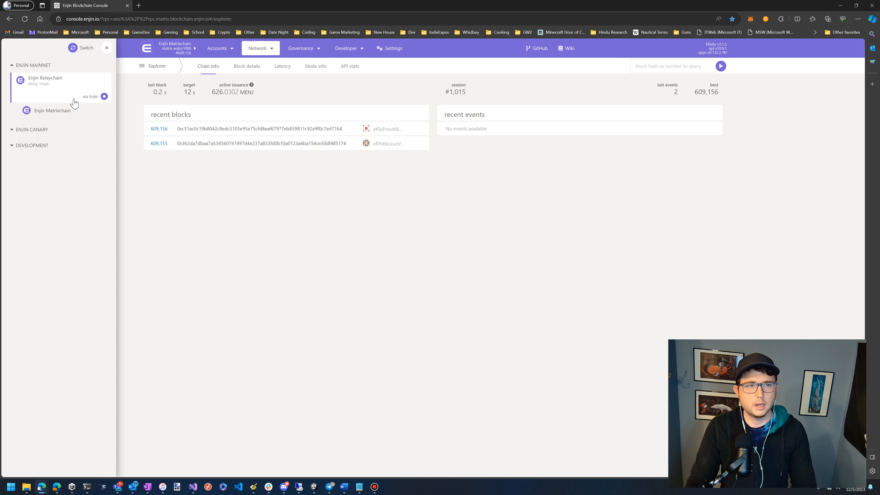
mouse_move(232, 52)
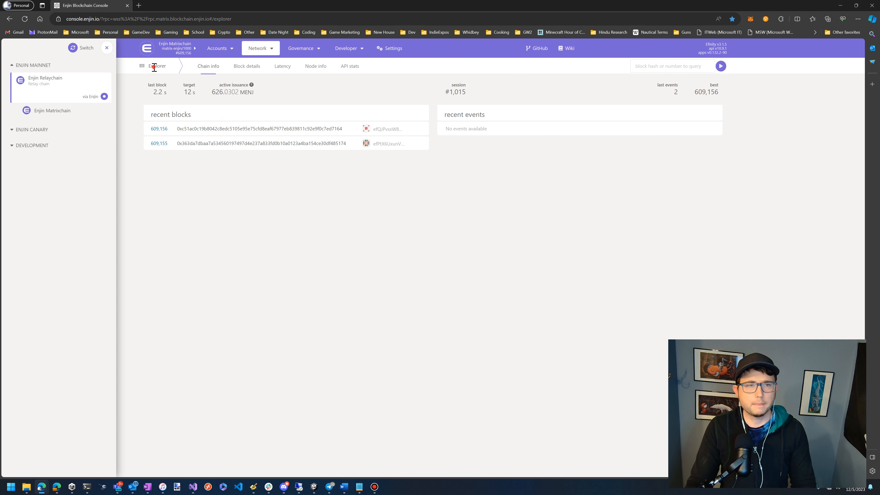
left_click_drag(155, 67, 144, 65)
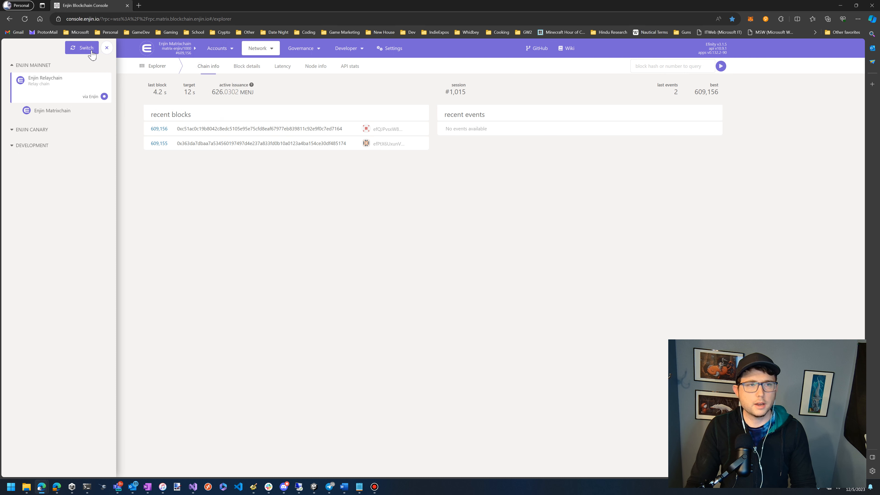
left_click(48, 111)
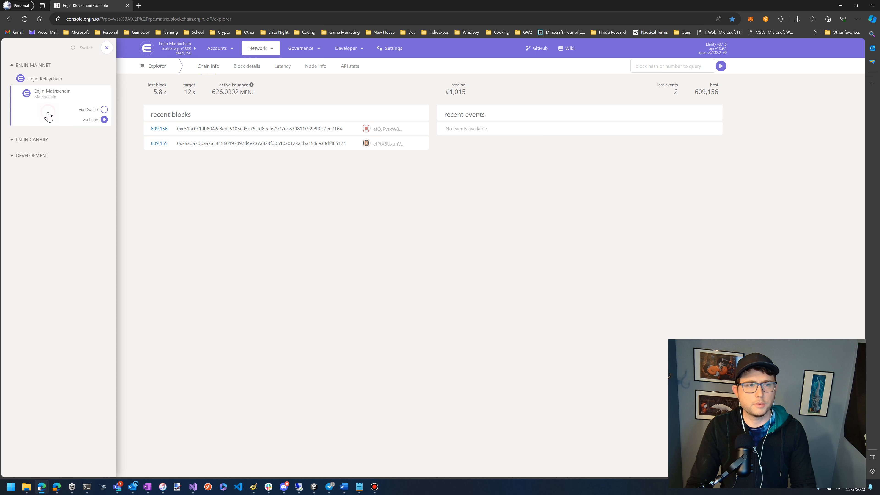
left_click(45, 79)
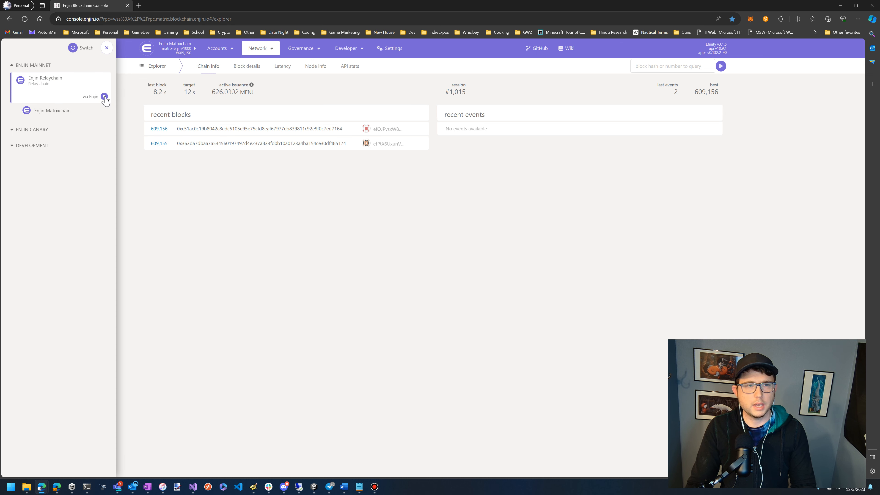
left_click(80, 48)
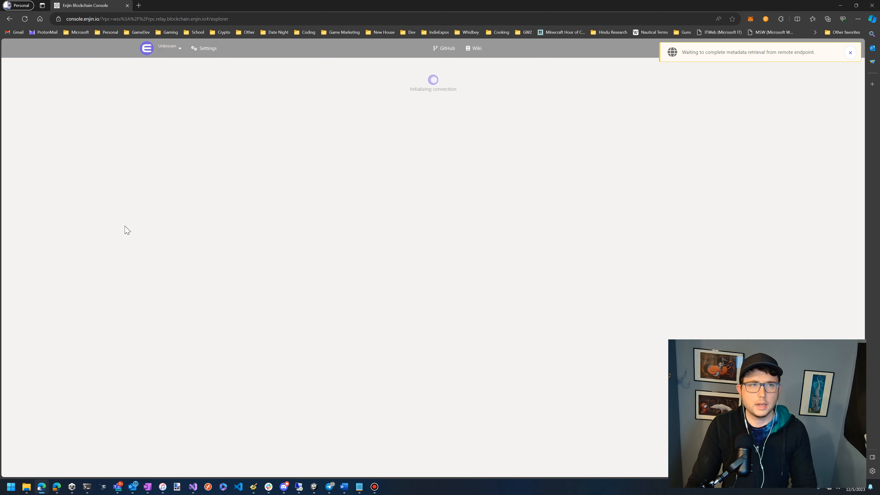
- View the accounts available through the browser extension and open the list of all staking pools
mouse_move(259, 49)
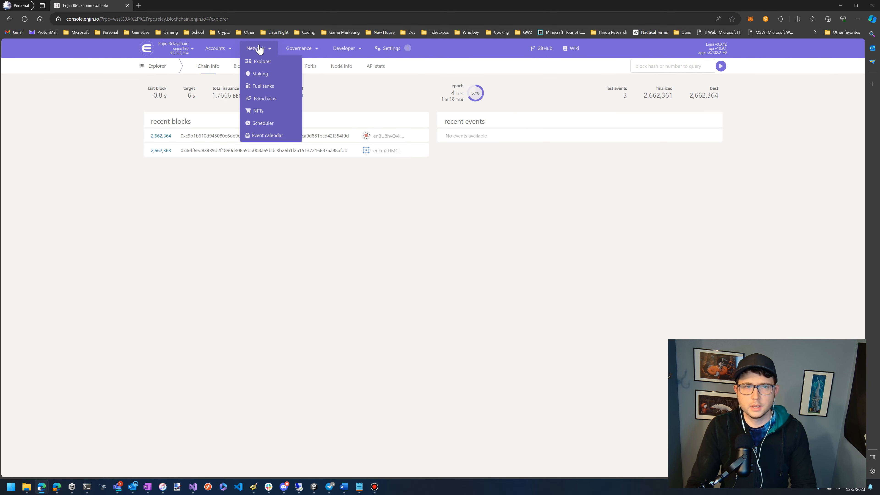
left_click(227, 61)
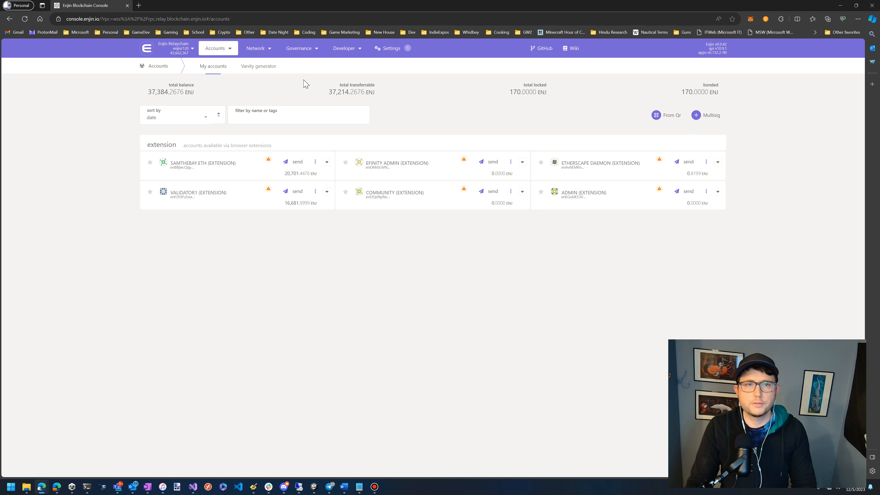
mouse_move(256, 51)
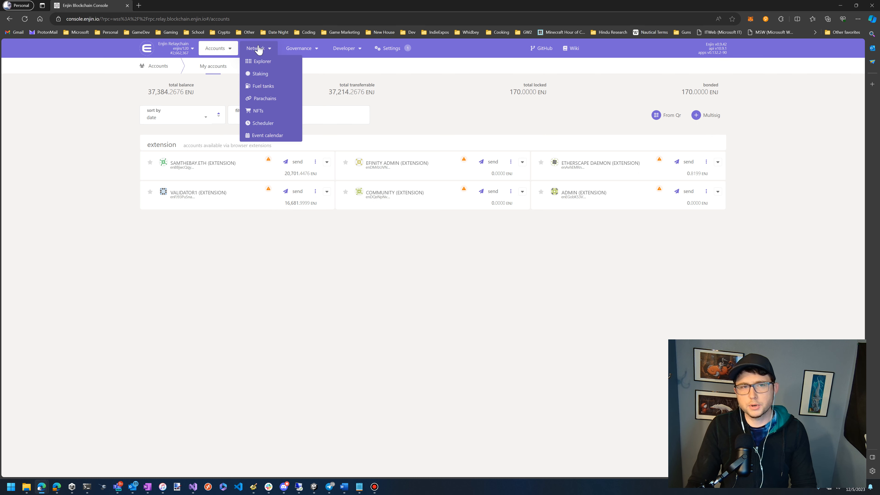
left_click(258, 76)
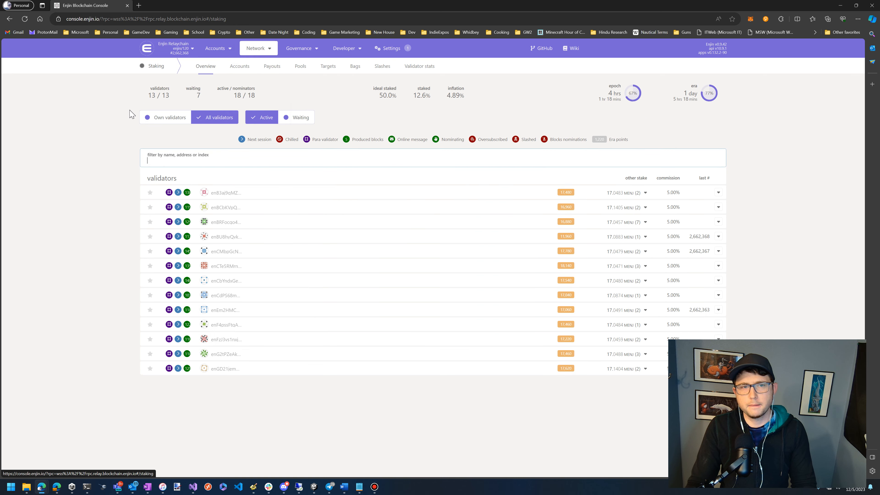
left_click(300, 66)
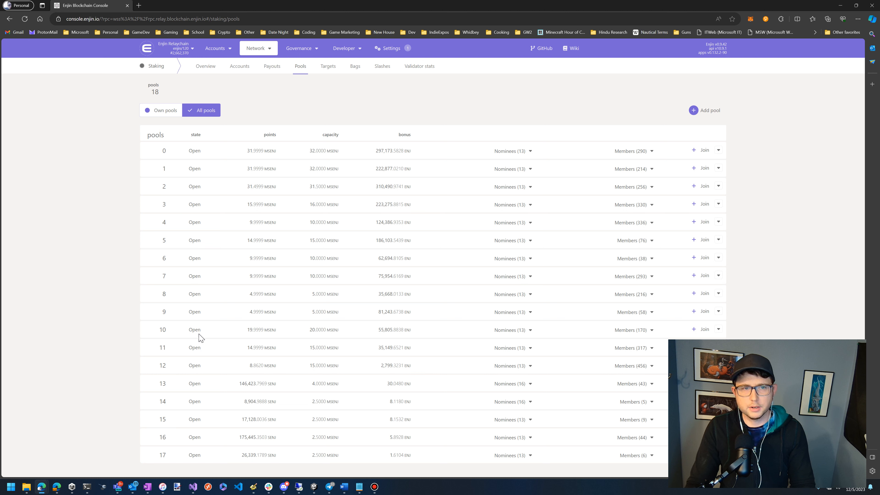
- Examine pool 0's row, expand its details and inspect the total balance of its stash account
double_click(164, 150)
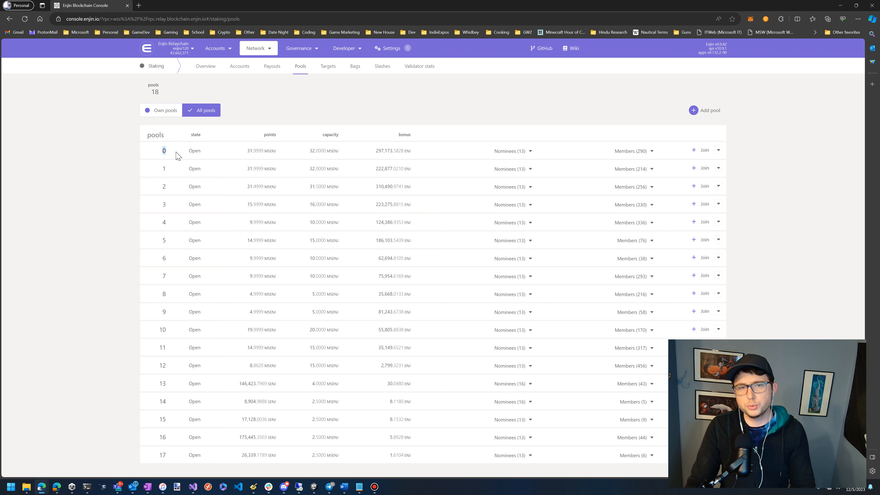
left_click_drag(178, 155, 707, 145)
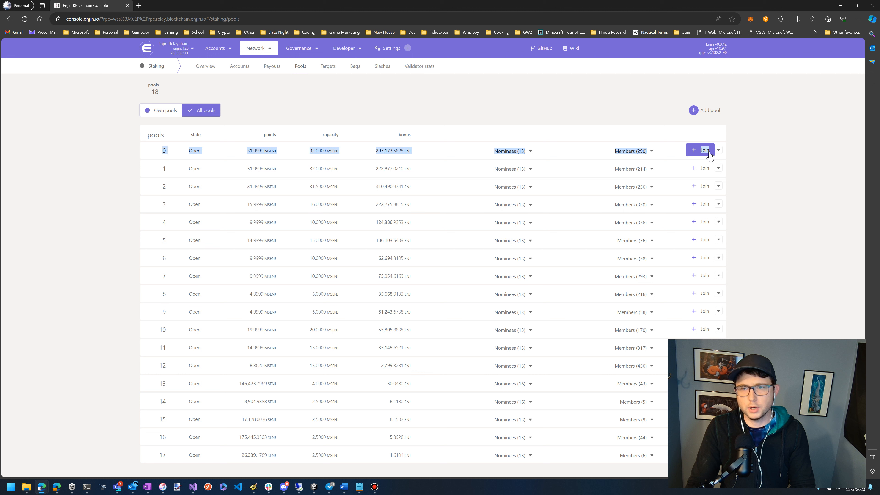
left_click(468, 140)
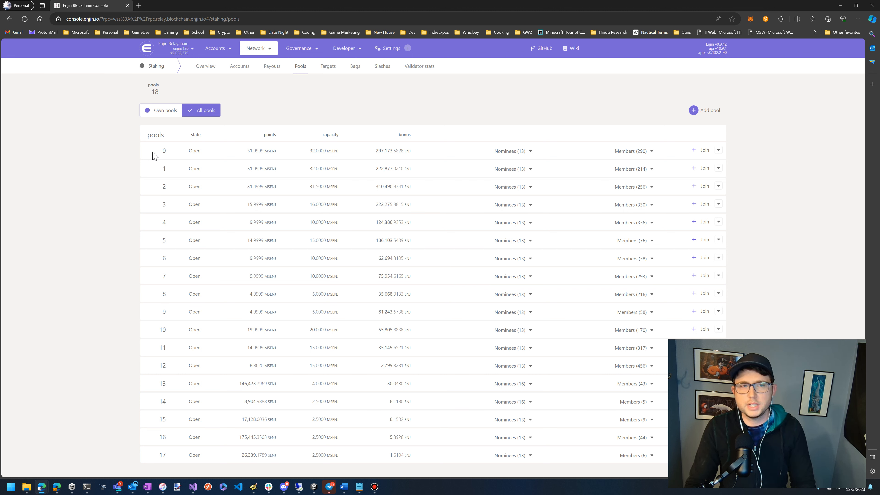
left_click(719, 150)
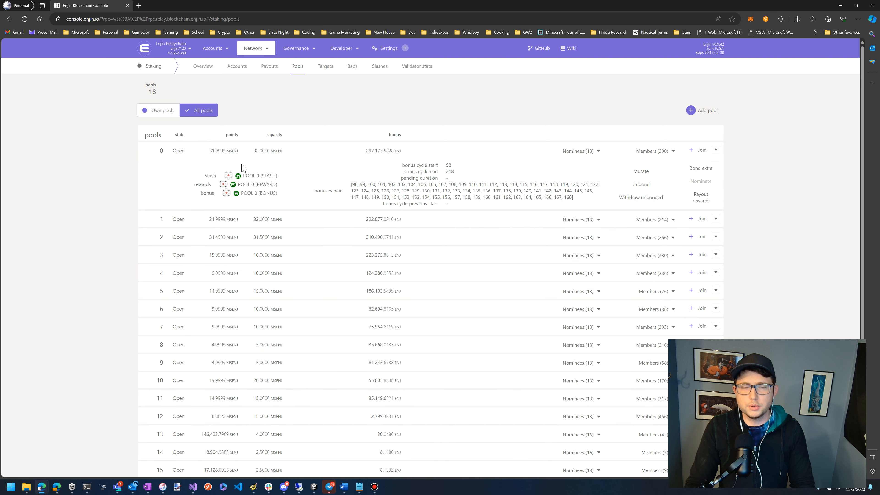
left_click(259, 176)
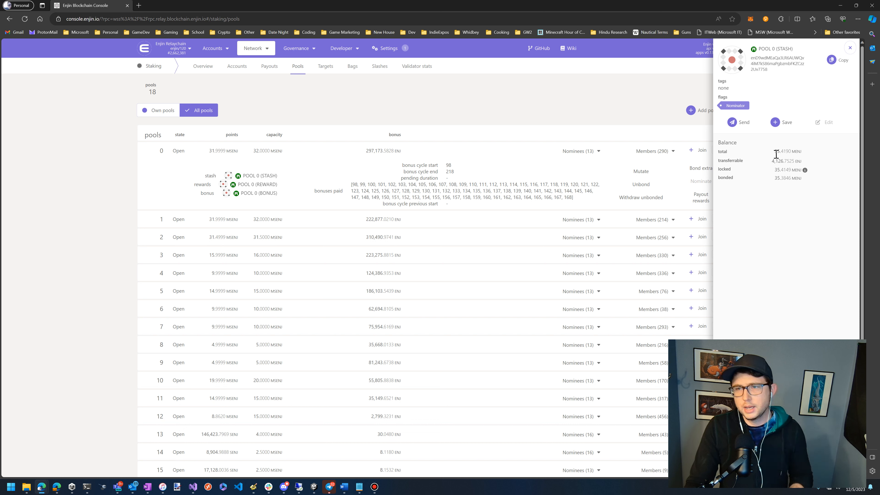
left_click_drag(775, 152, 784, 153)
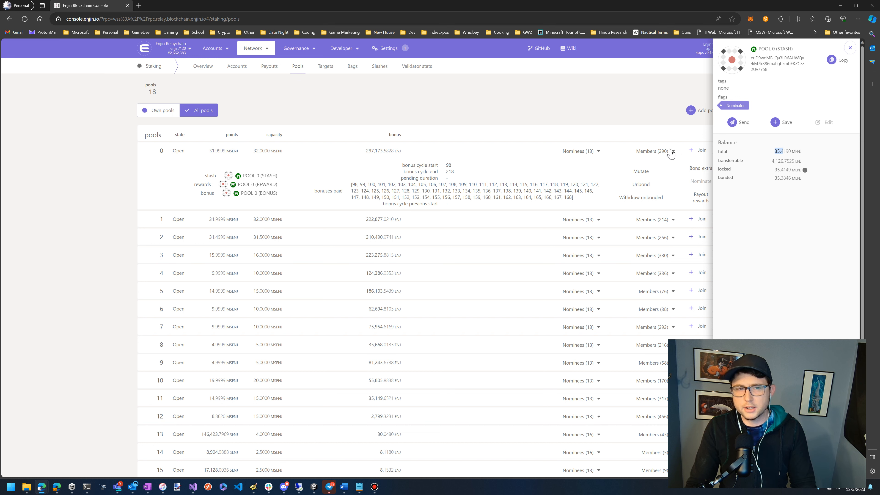
- Switch to the Calculator app and place its window over the pools list
key("super")
type("notepad")
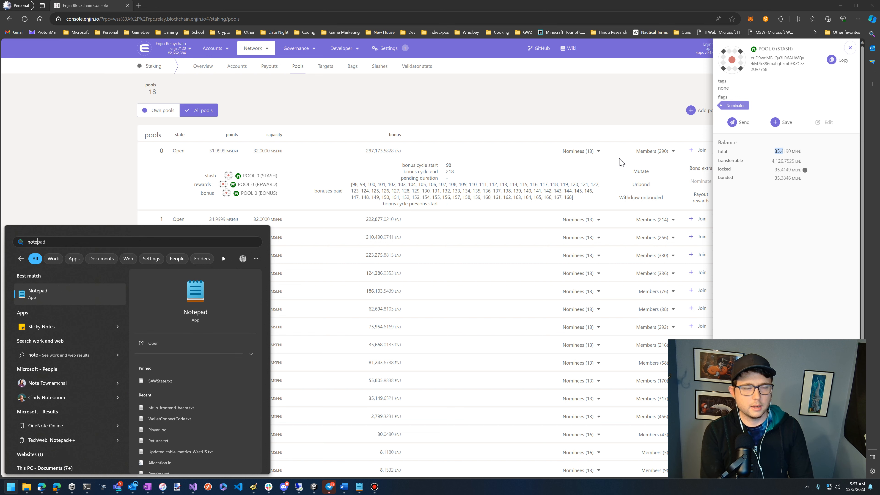
key("BackSpace")
key("BackSpace")
key("BackSpace")
key("BackSpace")
key("BackSpace")
key("BackSpace")
key("BackSpace")
type("calc")
key("Return")
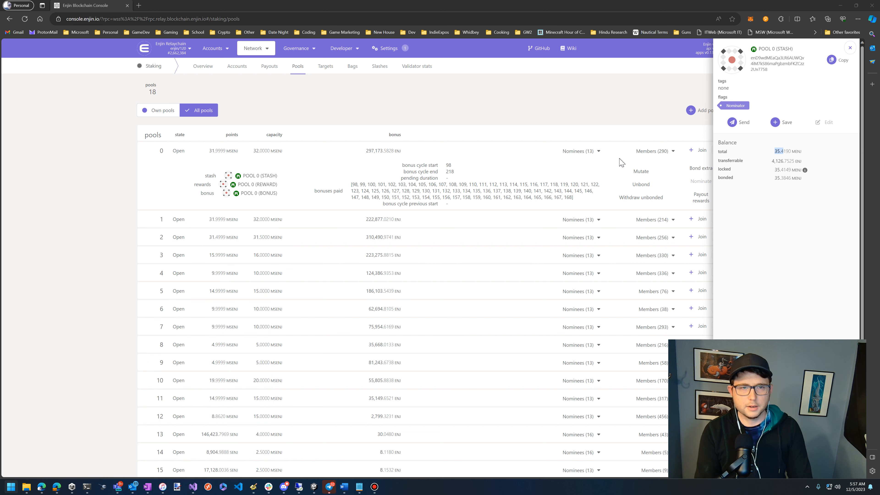
left_click_drag(726, 137, 479, 131)
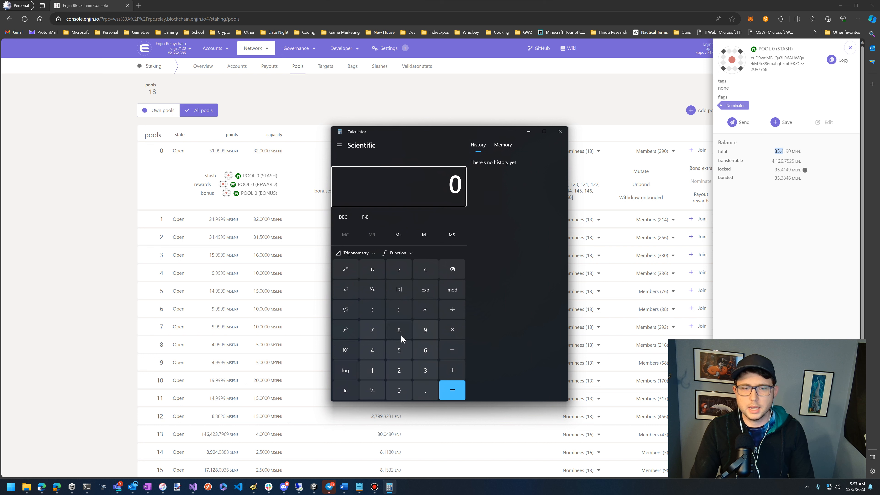
- Calculate the ratio of pool 0's points to its stash balance by dividing 32 by 35.4
left_click(426, 370)
left_click(399, 371)
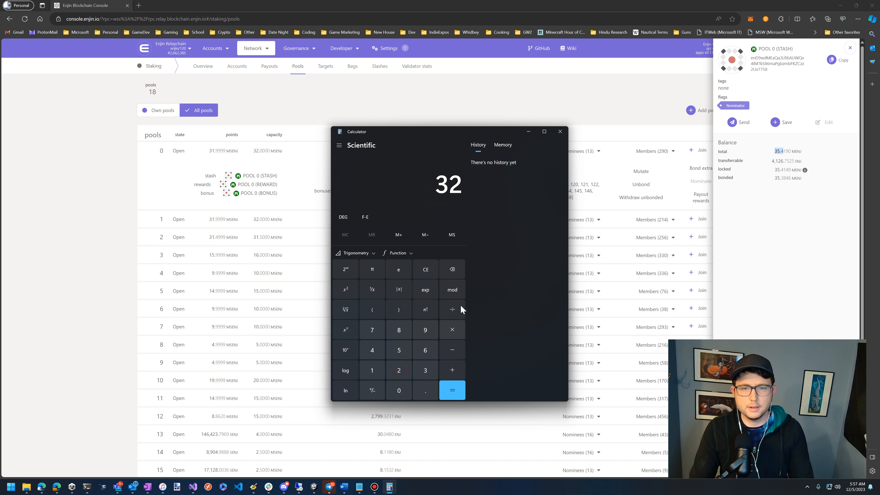
left_click(454, 310)
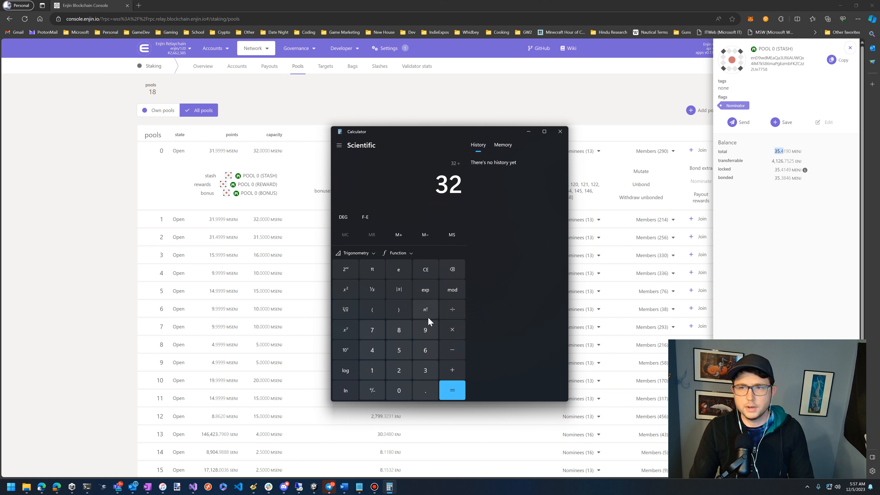
left_click(425, 370)
left_click(399, 350)
left_click(425, 391)
left_click(372, 350)
left_click(452, 391)
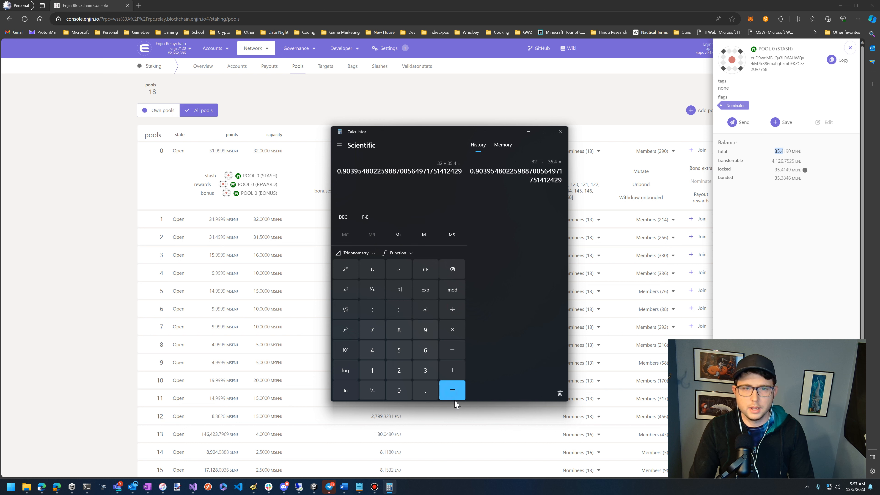
- Highlight the first decimals of the calculated ratio, then close the Calculator and pool 0's stash account details
left_click_drag(351, 173, 346, 172)
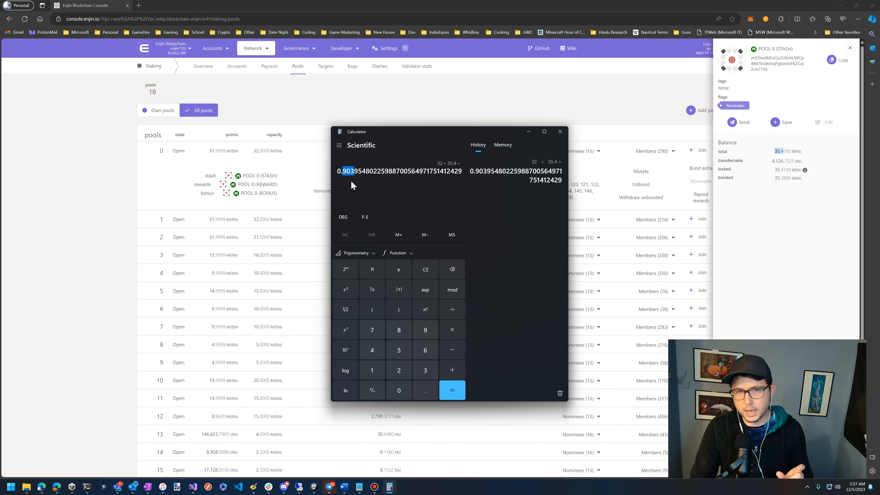
left_click_drag(391, 132, 505, 140)
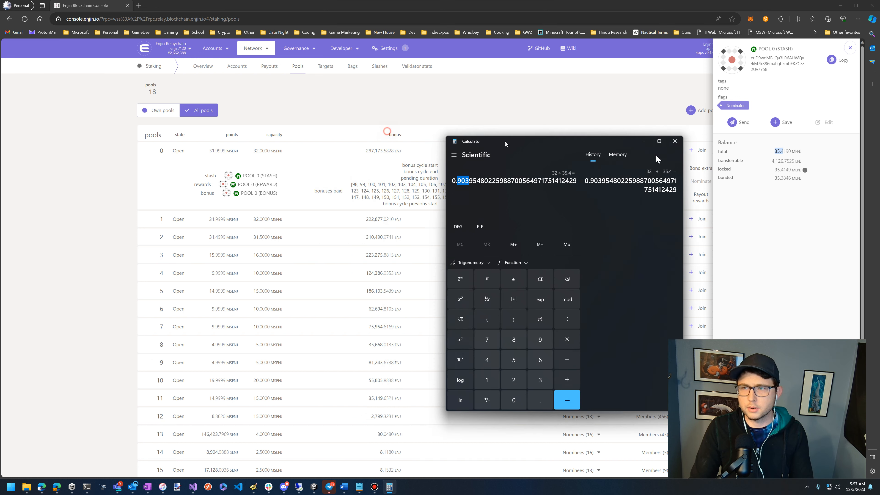
left_click(675, 140)
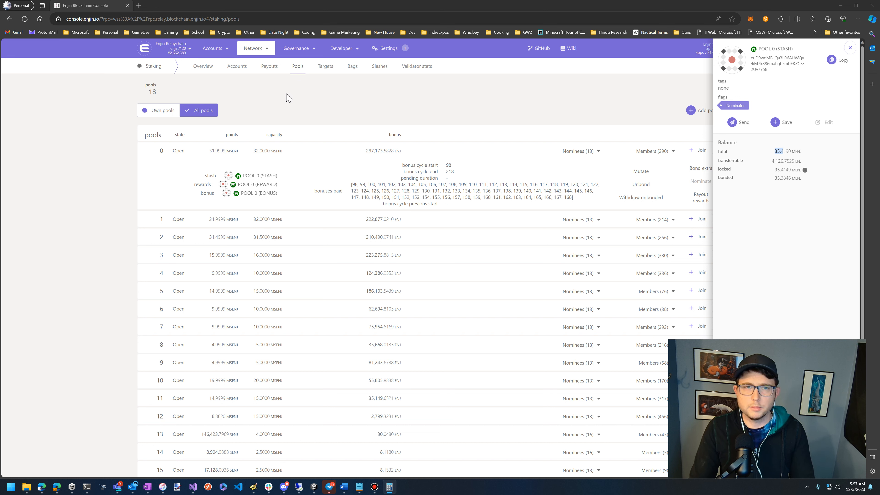
left_click(850, 47)
- Start a stakeExchange createOffer(offer) extrinsic and set the offer's account to the same extension account that submits it
mouse_move(343, 52)
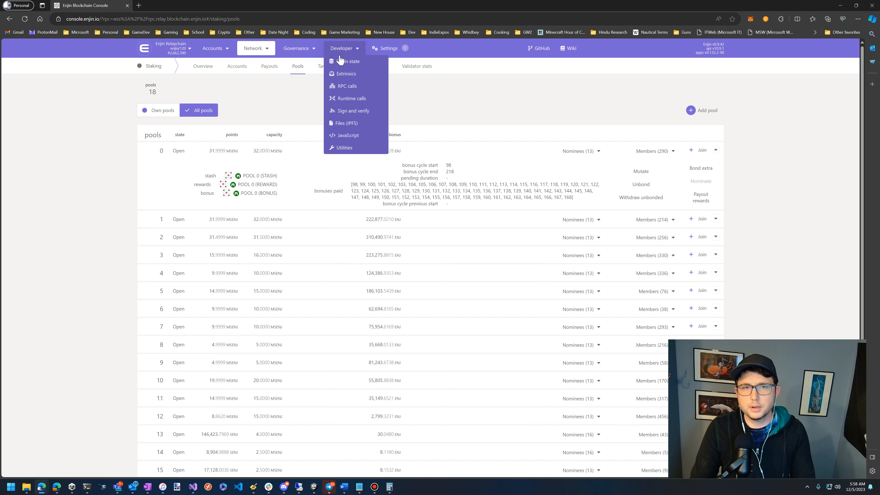
left_click(340, 79)
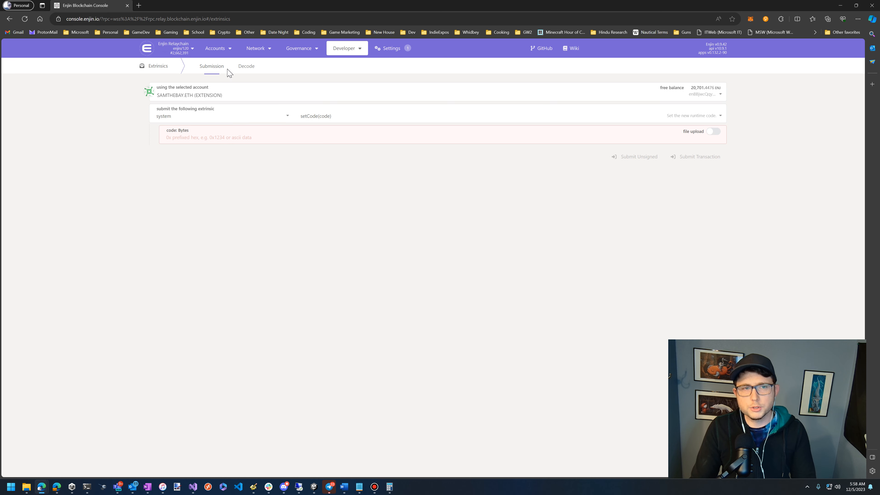
left_click(260, 119)
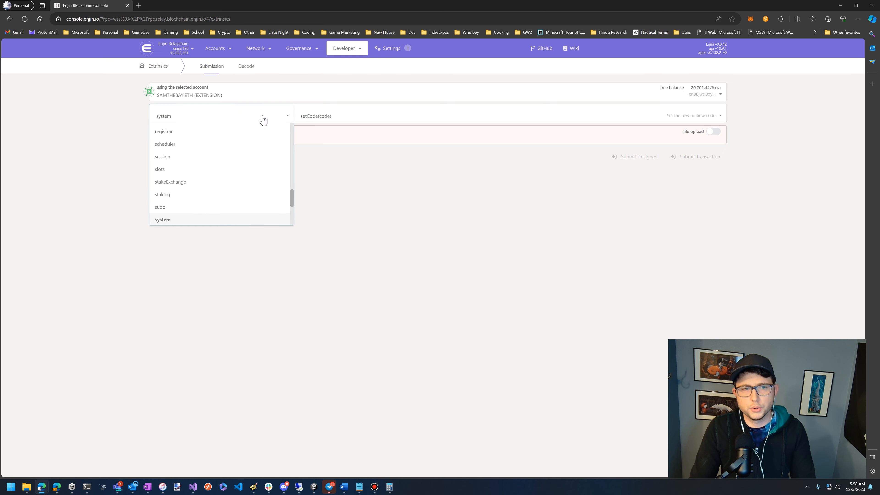
left_click(183, 186)
left_click(350, 119)
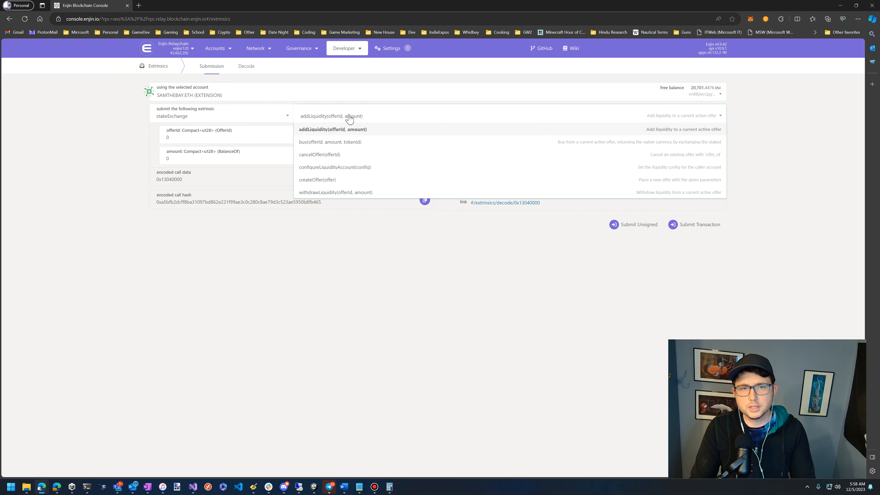
left_click(335, 181)
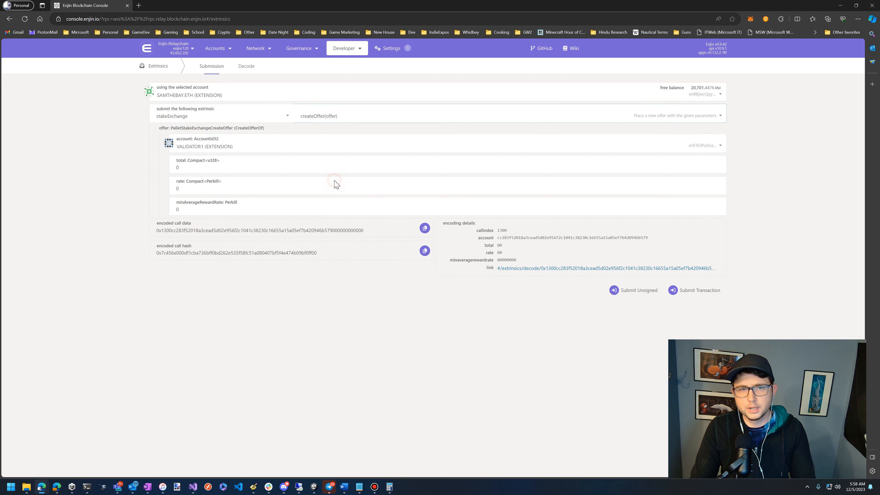
left_click(719, 145)
left_click(256, 228)
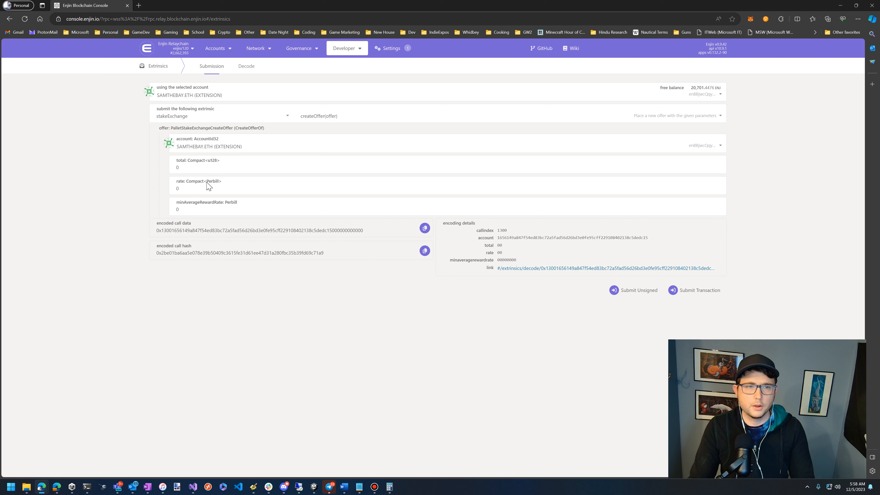
left_click(209, 170)
left_click_drag(178, 166, 166, 167)
left_click(185, 161)
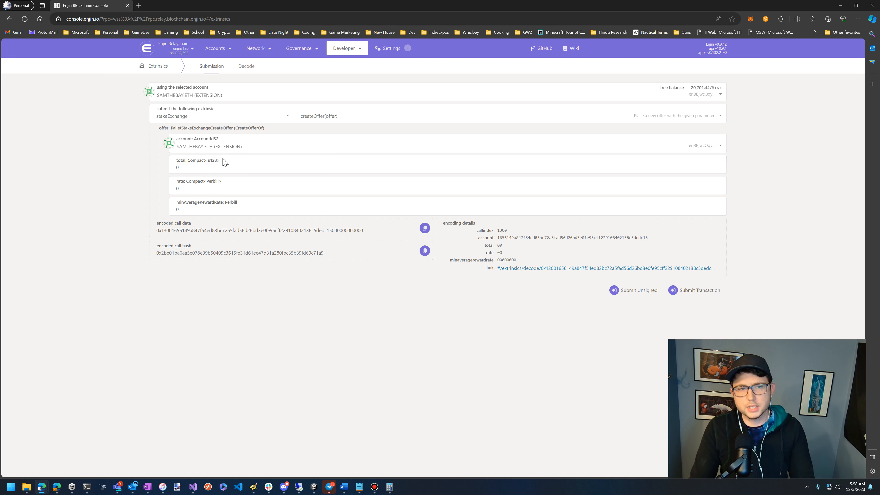
left_click(205, 168)
left_click_drag(204, 169, 176, 168)
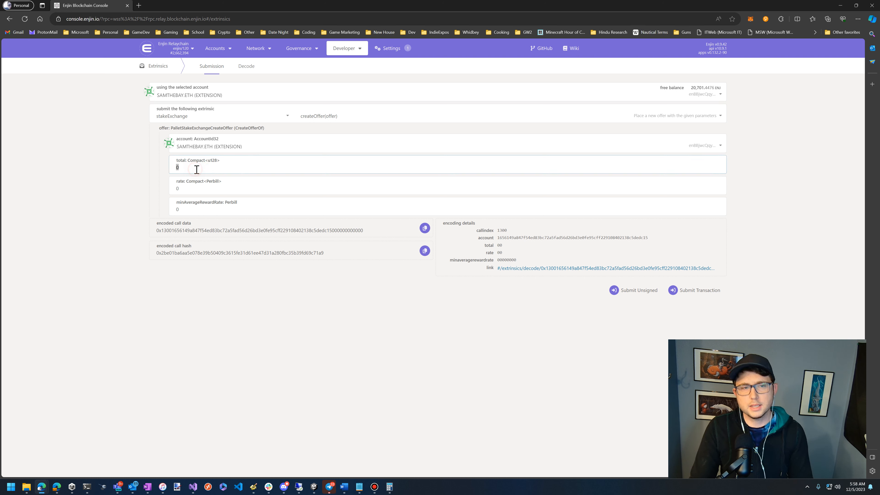
type("10")
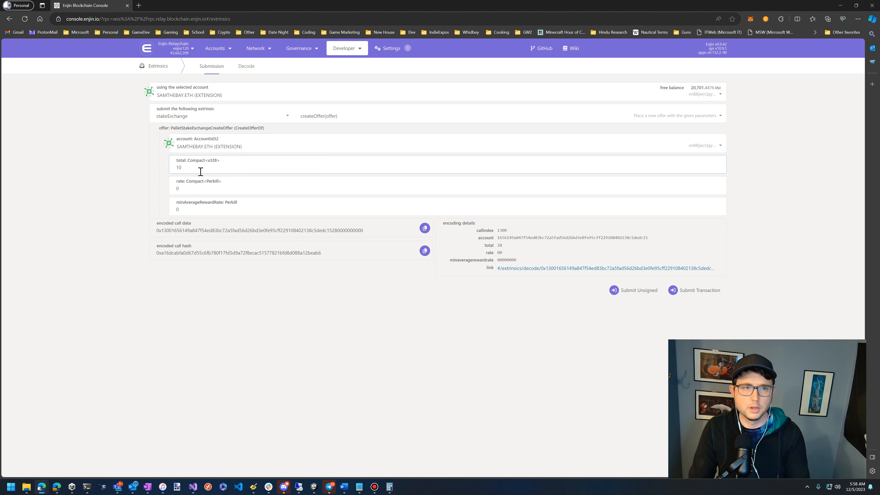
type("000000000")
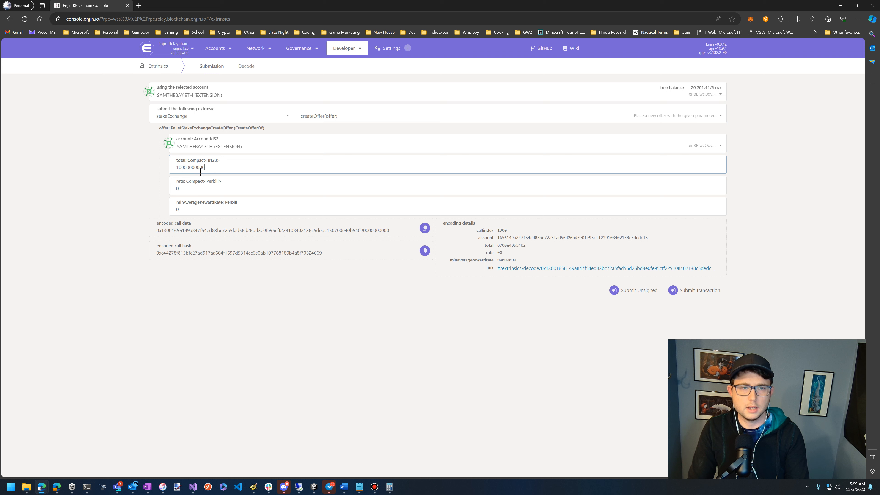
type("00000000")
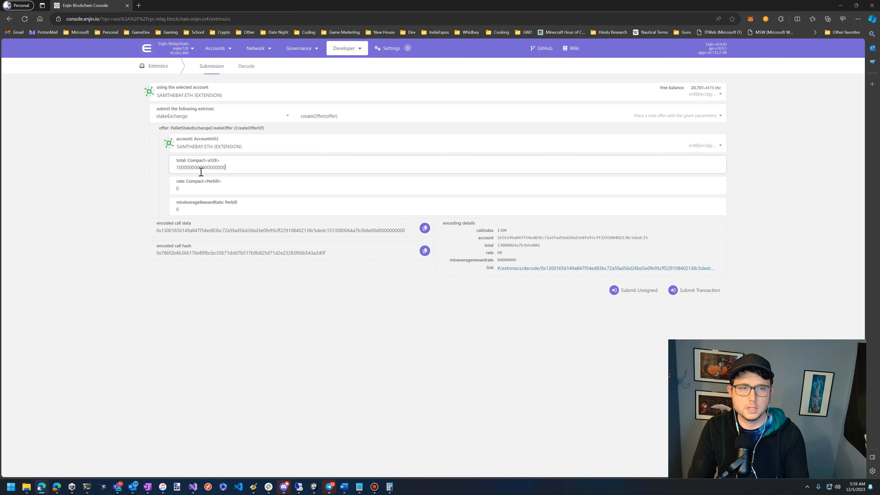
type("0")
mouse_move(247, 168)
left_mouse_down()
mouse_move(175, 169)
mouse_move(258, 168)
left_mouse_up()
left_click(221, 169)
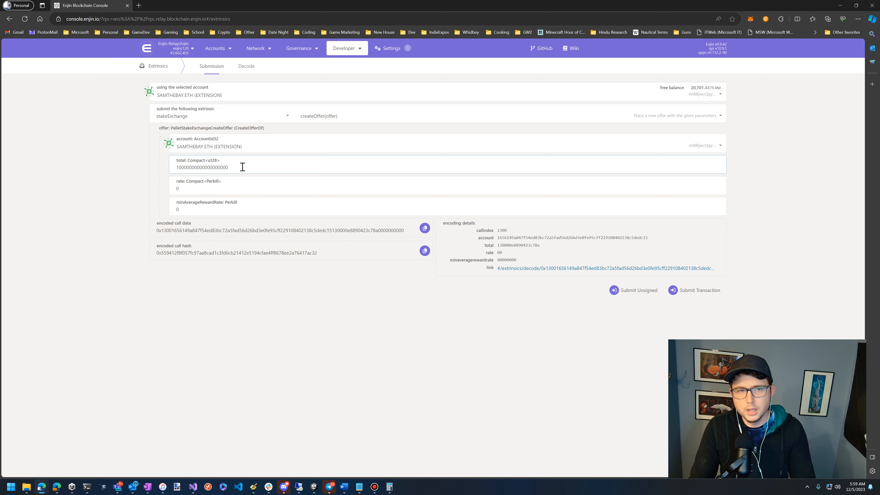
double_click(215, 181)
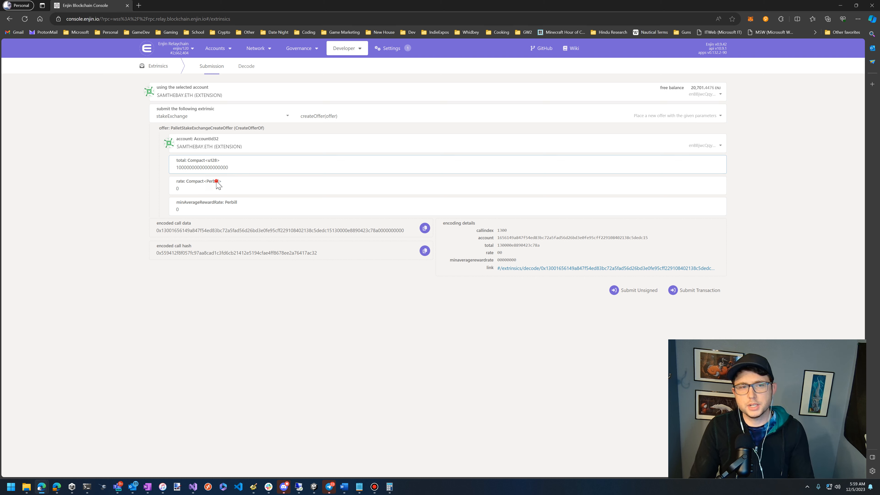
left_click(213, 193)
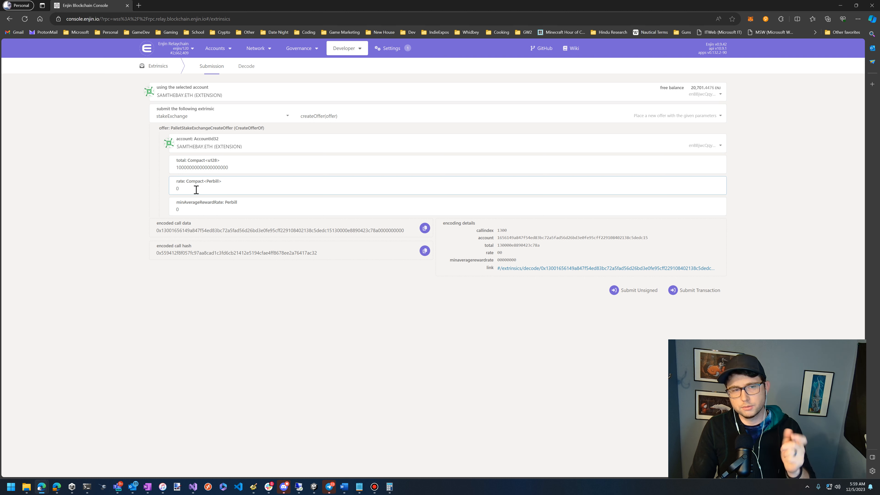
left_click_drag(196, 189, 172, 187)
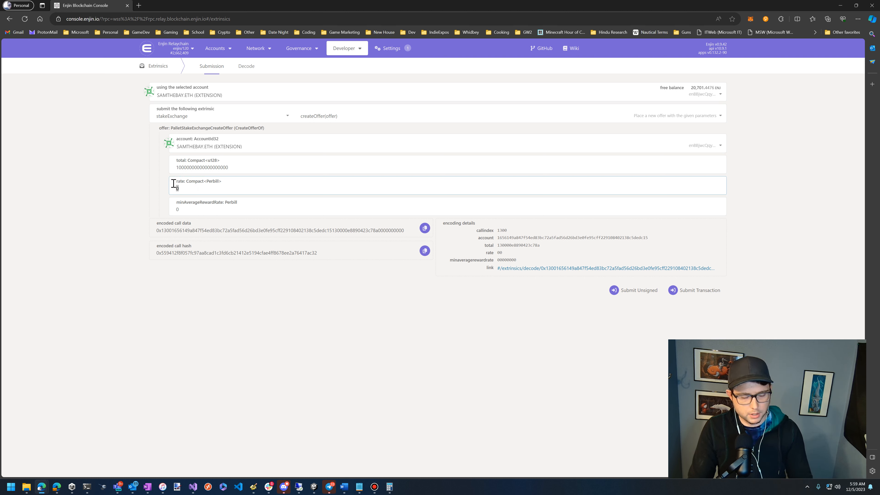
type("1000000000")
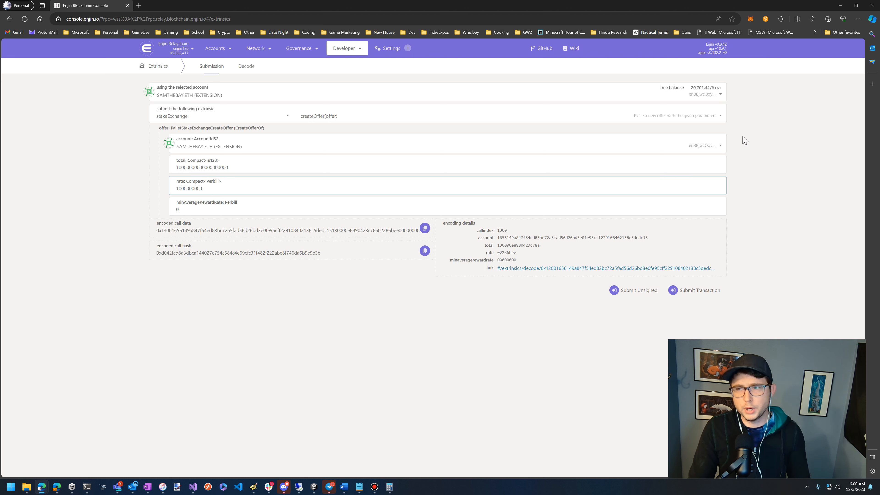
- Replace the leading digits of the offer's rate with 91 so that it reads 910000000
left_click_drag(879, 120, 879, 156)
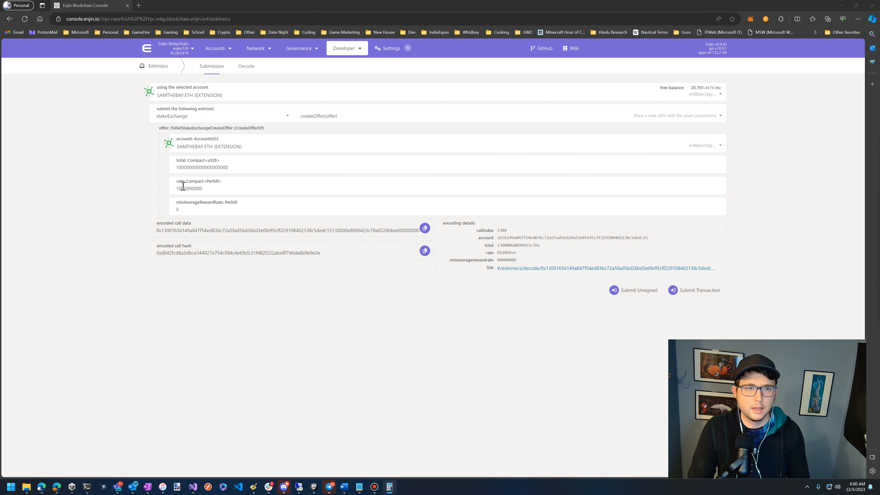
left_click_drag(183, 186, 174, 206)
type("91")
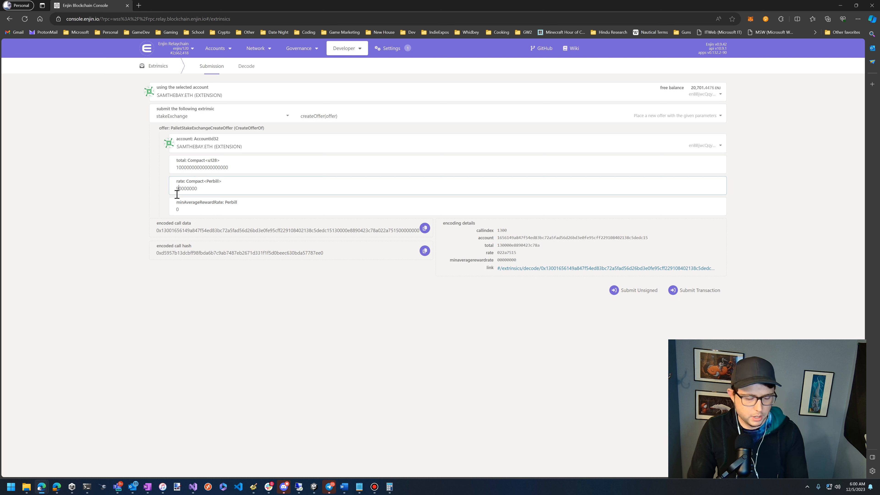
left_click_drag(199, 188, 175, 190)
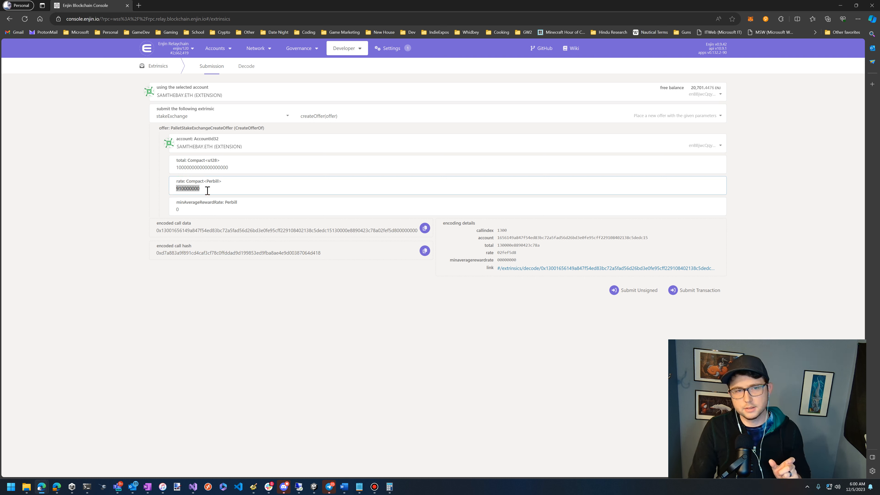
left_click(187, 189)
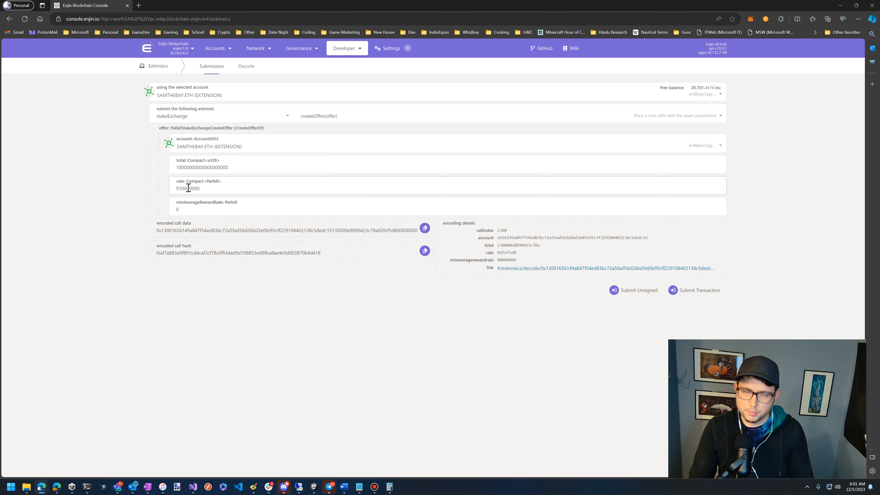
- Set the offer's minAverageRewardRate to 50000000
left_click(199, 208)
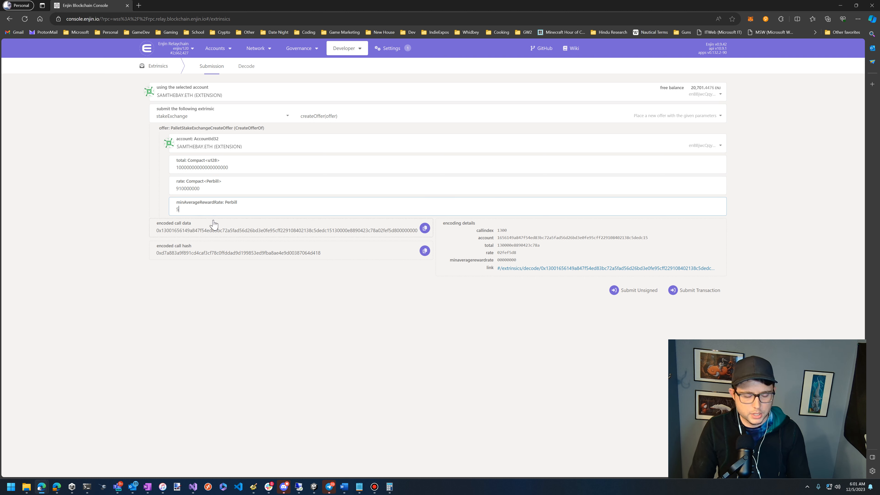
type("5")
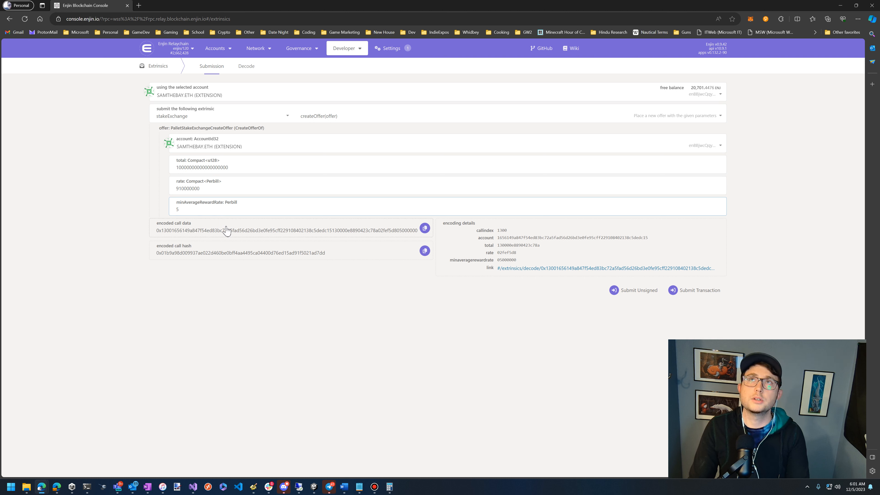
type("0000000")
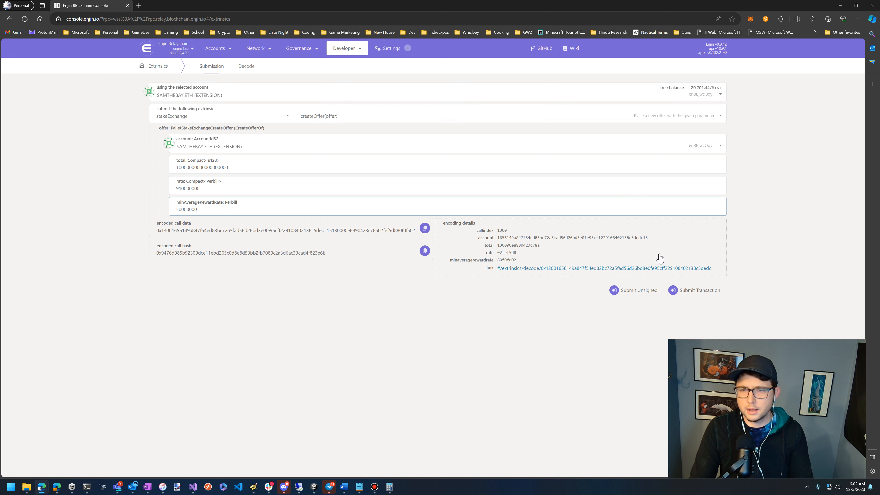
- Submit the createOffer transaction and sign it with the account password, remembering the password for the next 15 minutes
left_click(700, 292)
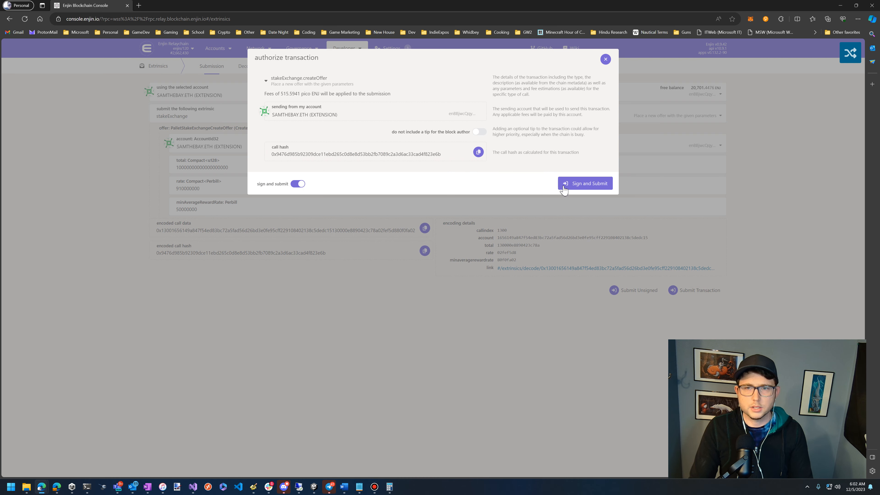
left_click(573, 186)
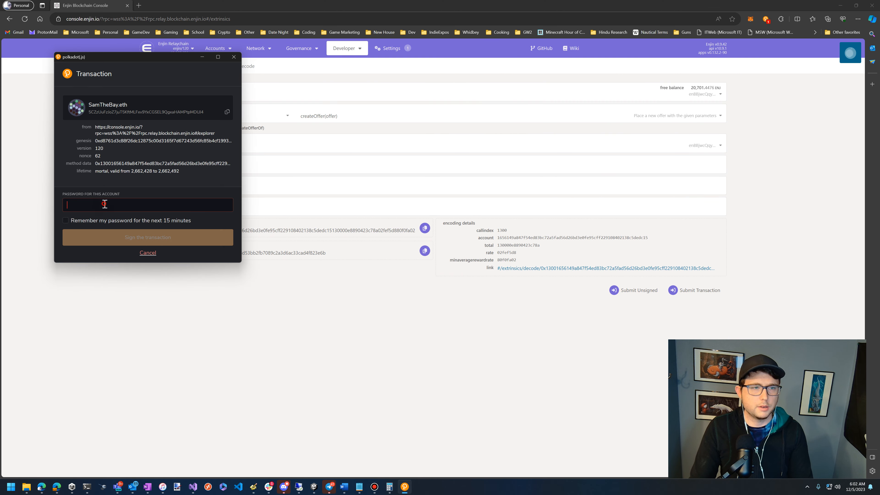
left_click(66, 221)
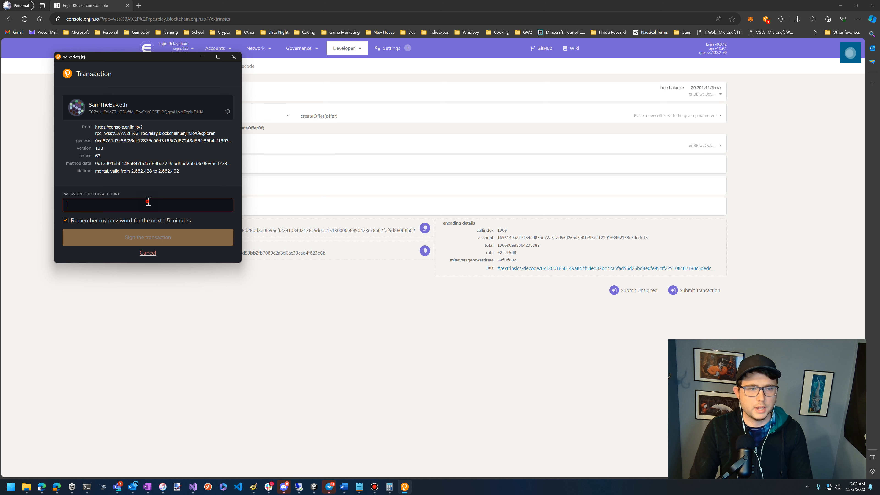
type("•••••••••")
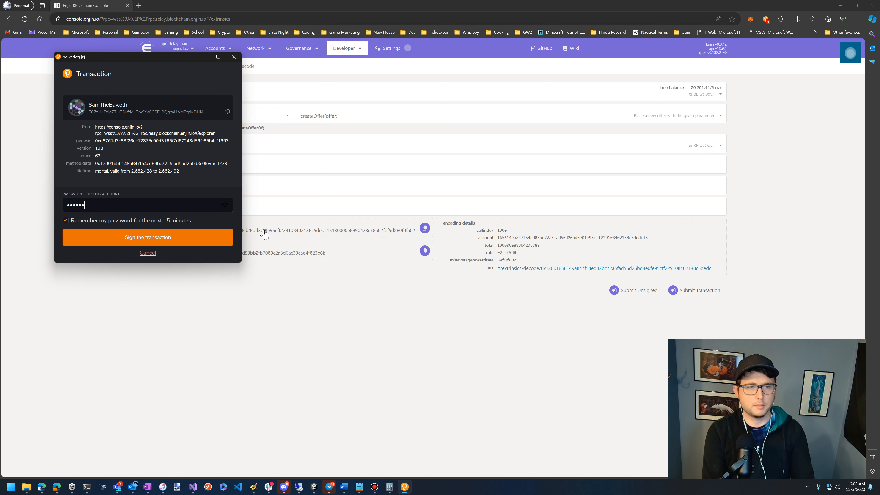
type("•")
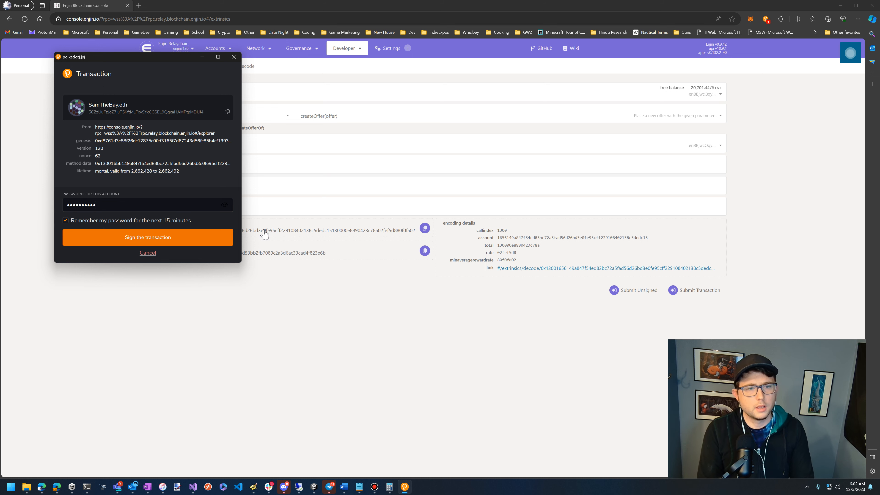
left_click(142, 239)
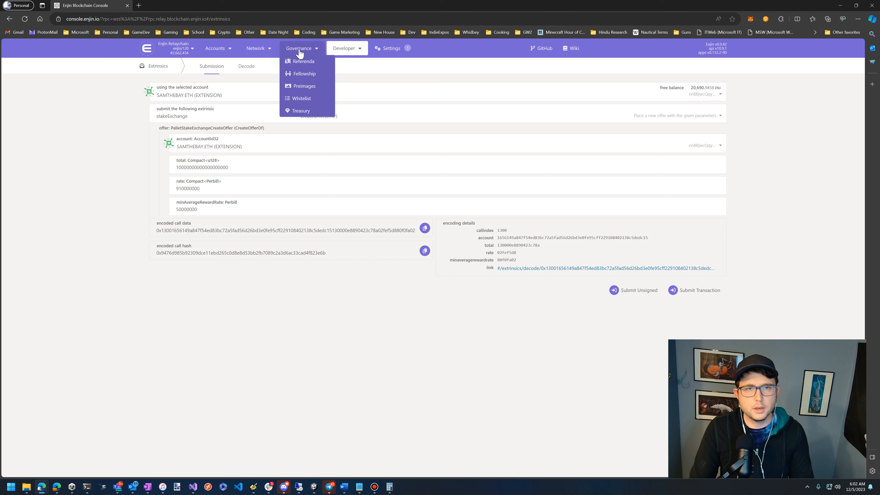
- Query stakeExchange's nextOfferId() in chain state and read the returned ID
mouse_move(344, 49)
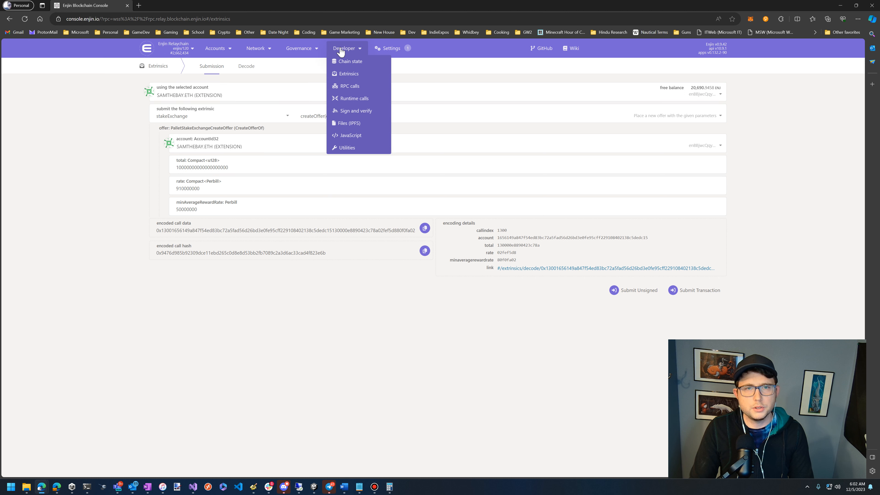
left_click(359, 68)
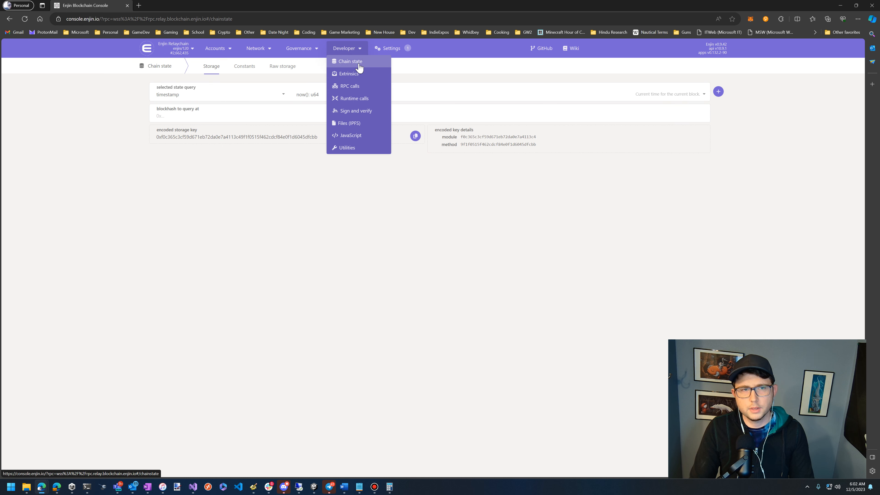
left_click(226, 94)
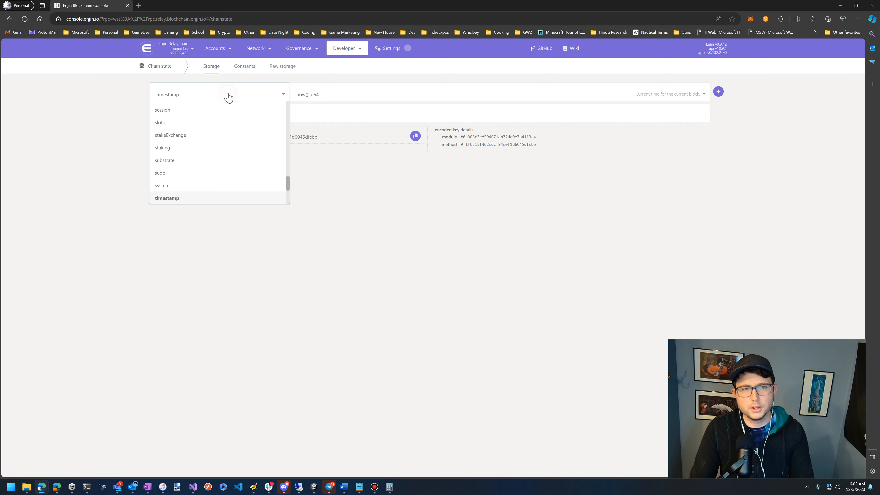
left_click(168, 139)
left_click(309, 94)
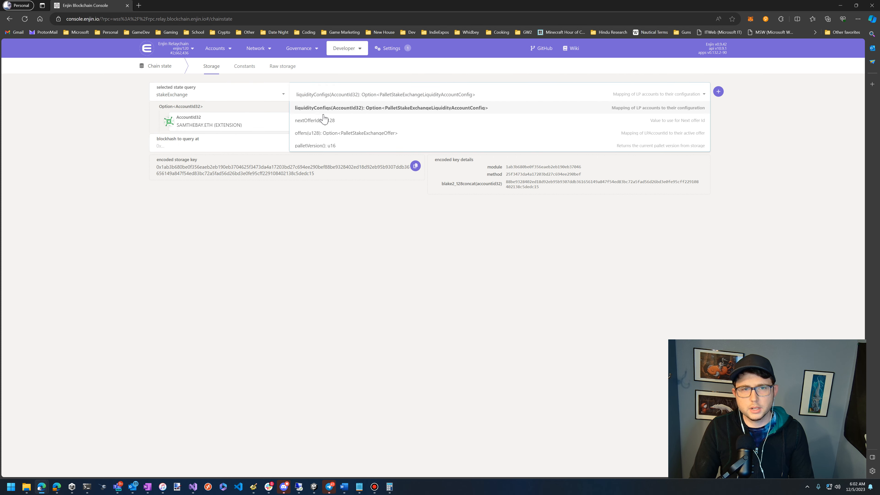
left_click(319, 121)
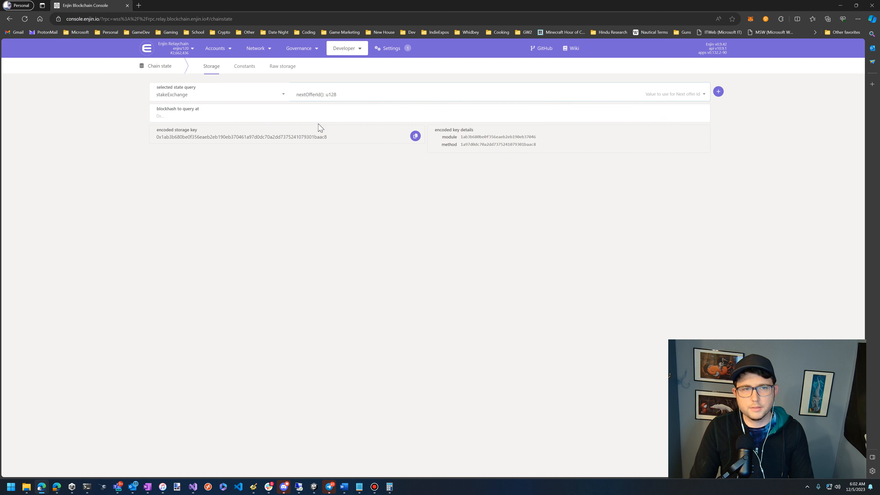
left_click(719, 92)
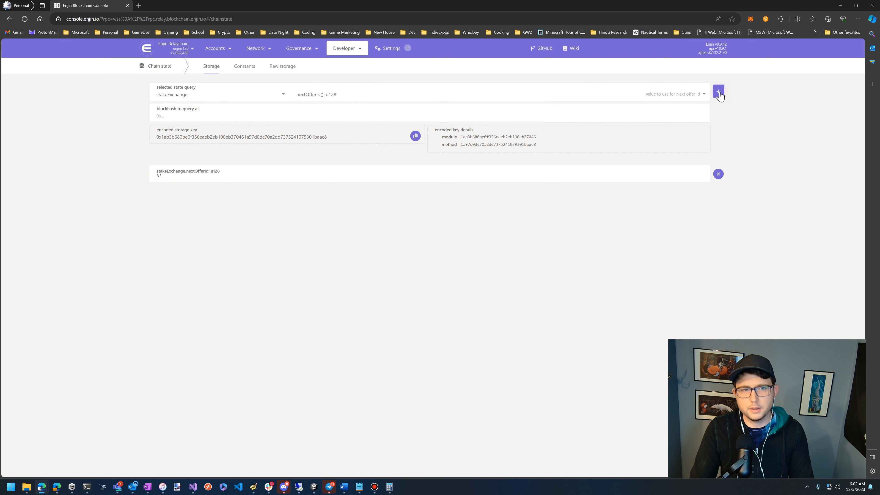
left_click_drag(166, 178, 158, 179)
left_click(183, 249)
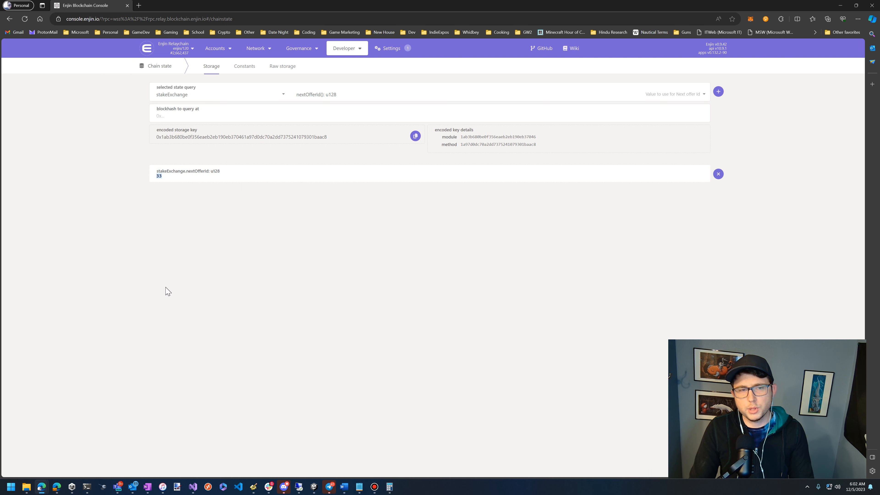
left_click(194, 245)
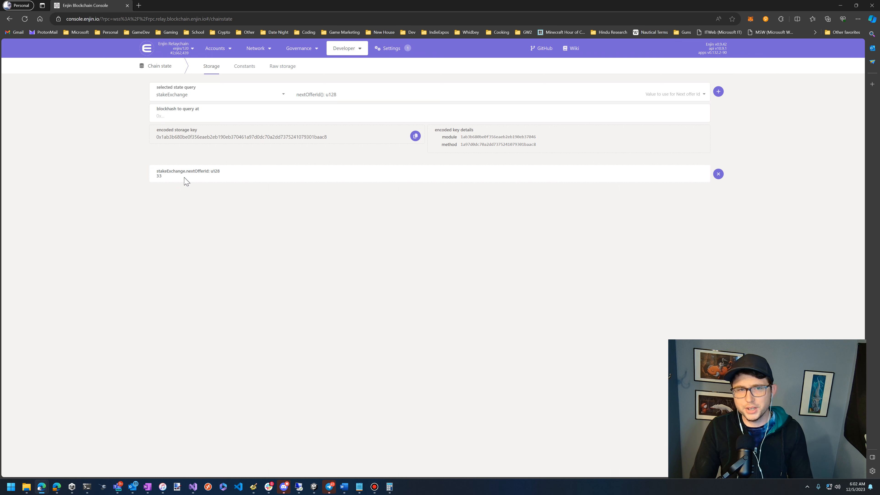
double_click(159, 176)
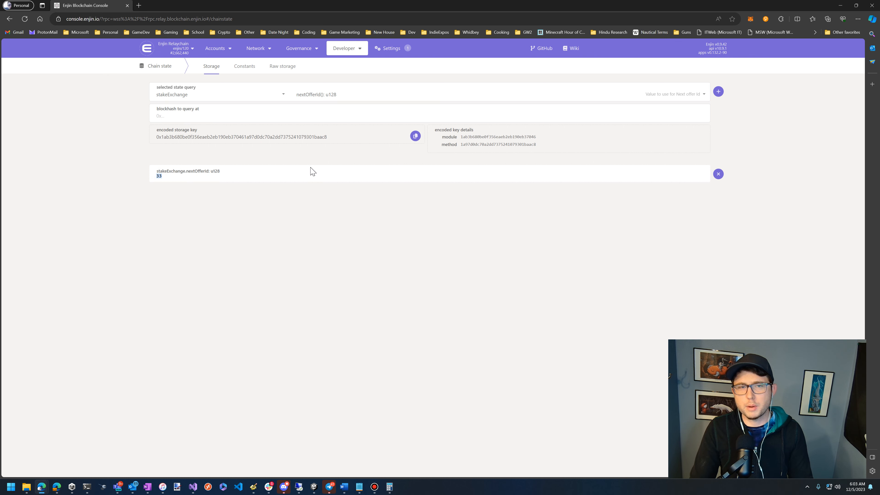
- Query stakeExchange's offers(u128) in chain state for offer ID 32
left_click(373, 100)
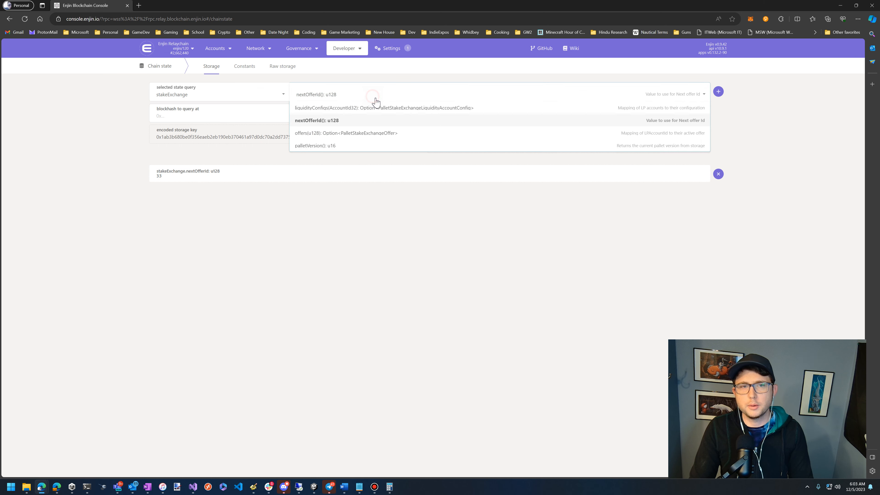
left_click(315, 135)
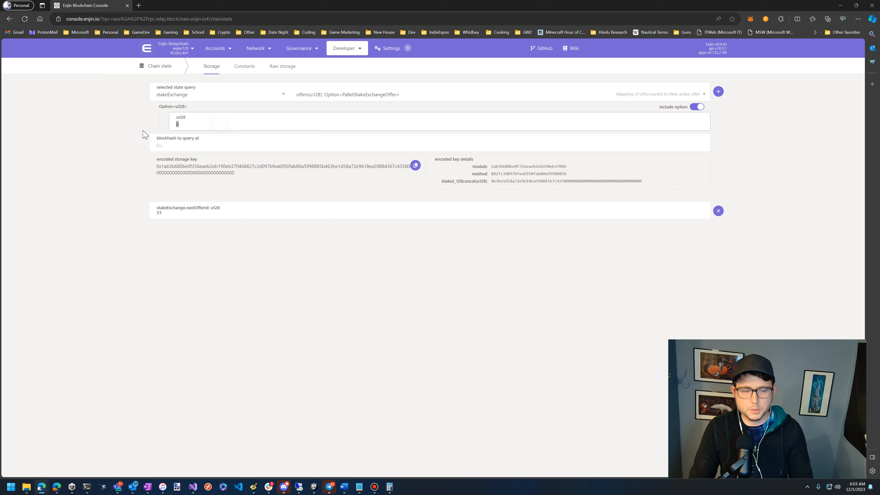
type("32")
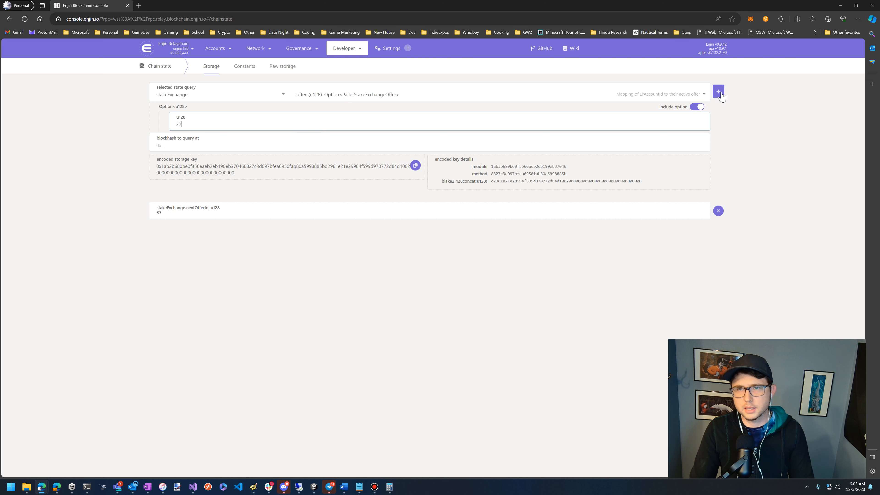
left_click(720, 92)
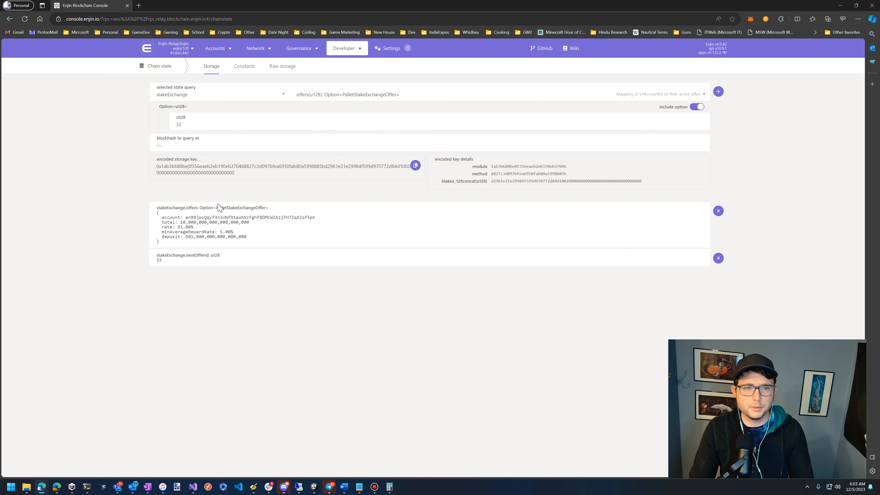
- Examine the account, total, rate and minAverageRewardRate in the returned offer record
left_click_drag(316, 218, 193, 222)
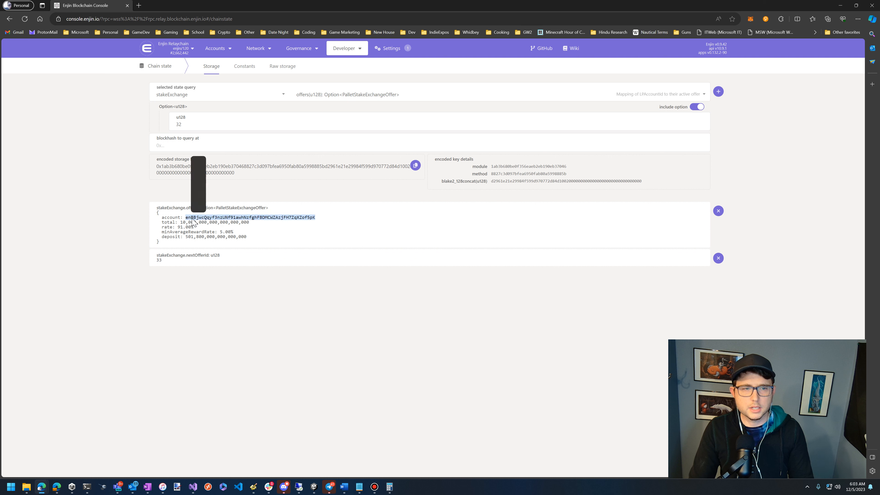
left_click(321, 218)
left_click_drag(180, 222, 252, 225)
left_click_drag(188, 222, 241, 223)
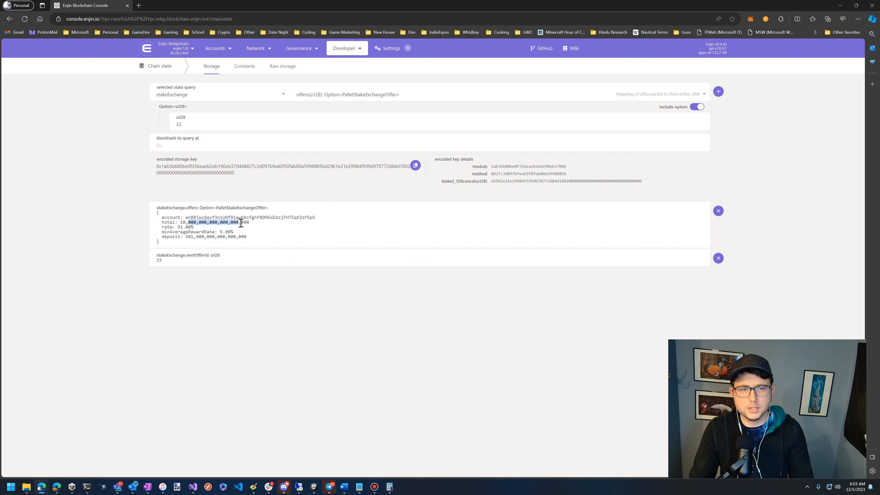
left_click(184, 223)
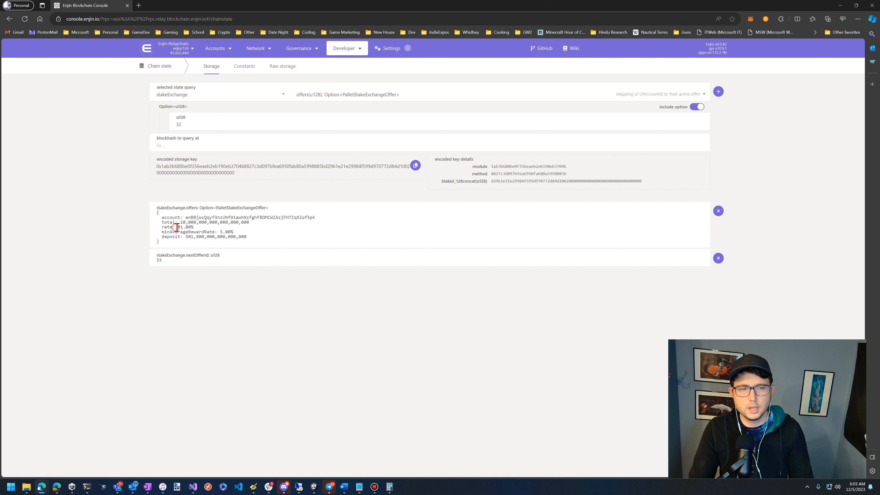
left_click_drag(179, 227, 193, 228)
left_click(182, 237)
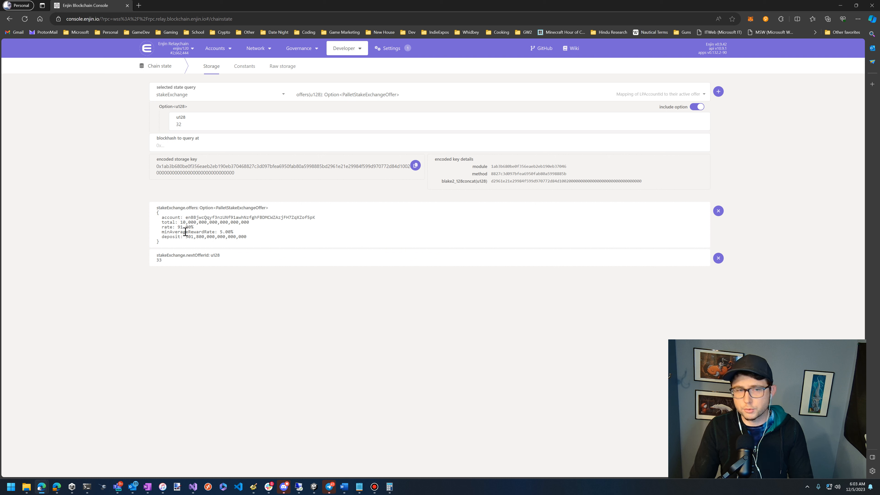
left_click_drag(239, 231, 152, 232)
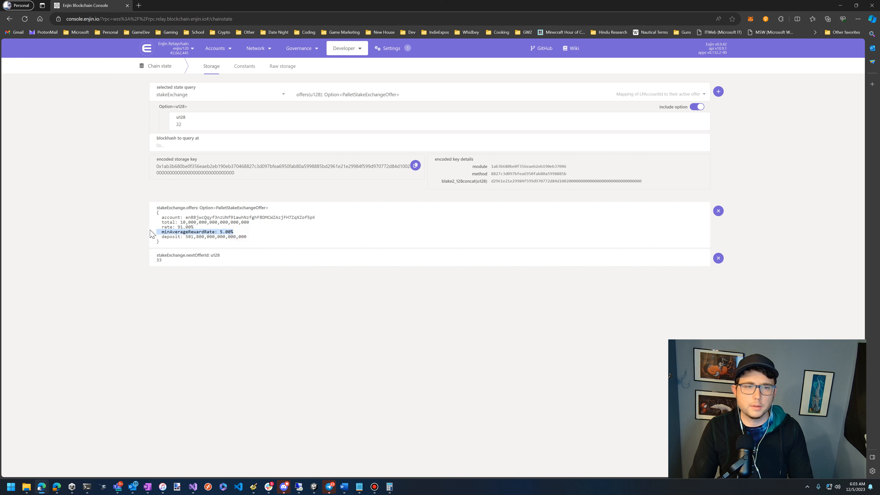
left_click(244, 233)
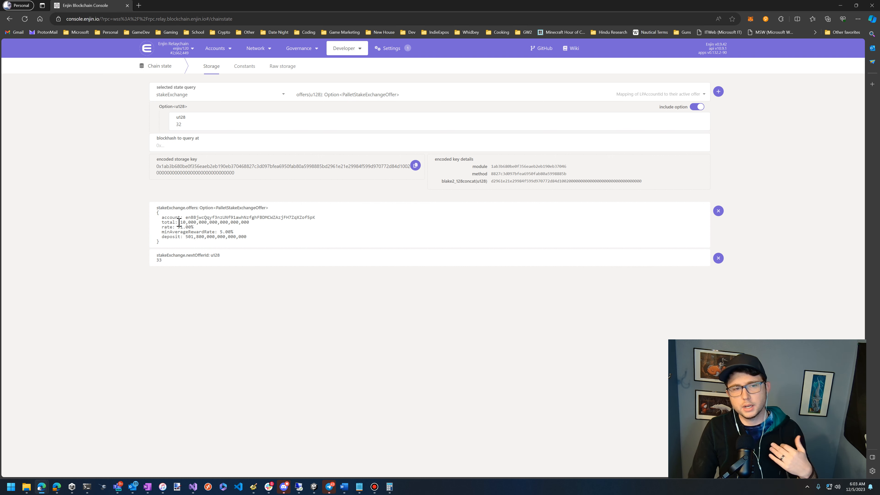
left_click_drag(180, 223, 250, 224)
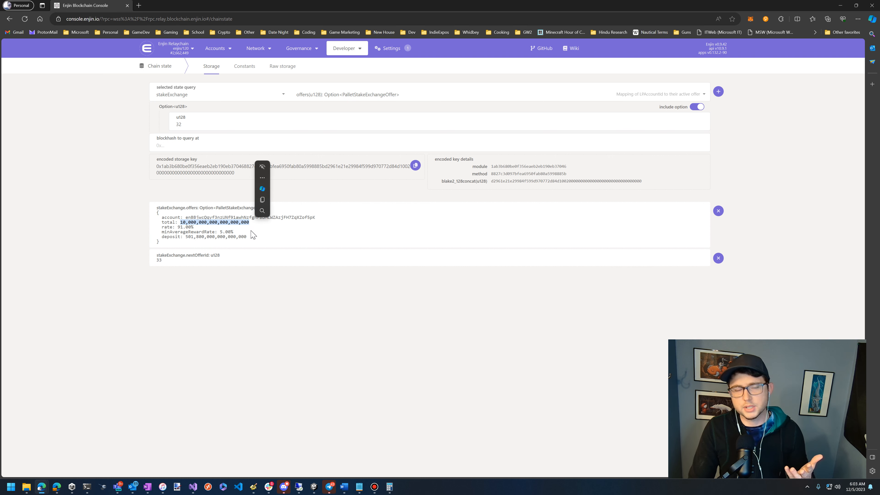
left_click(249, 230)
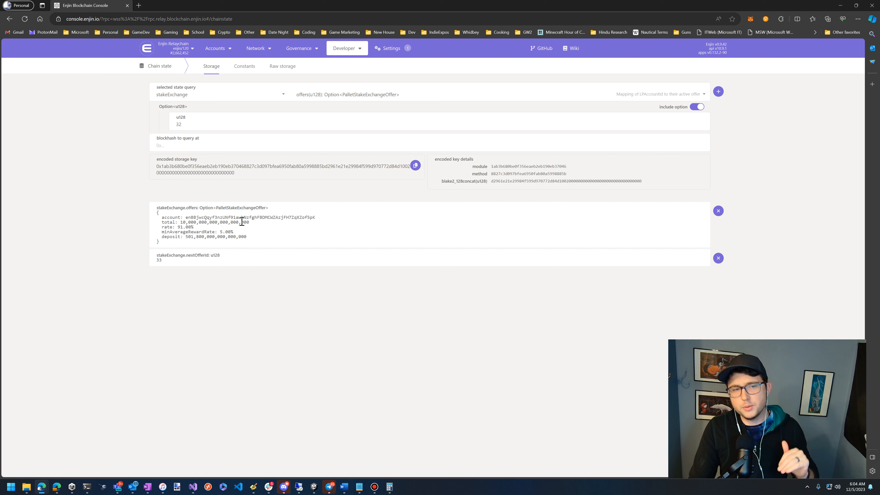
left_click_drag(234, 232, 162, 232)
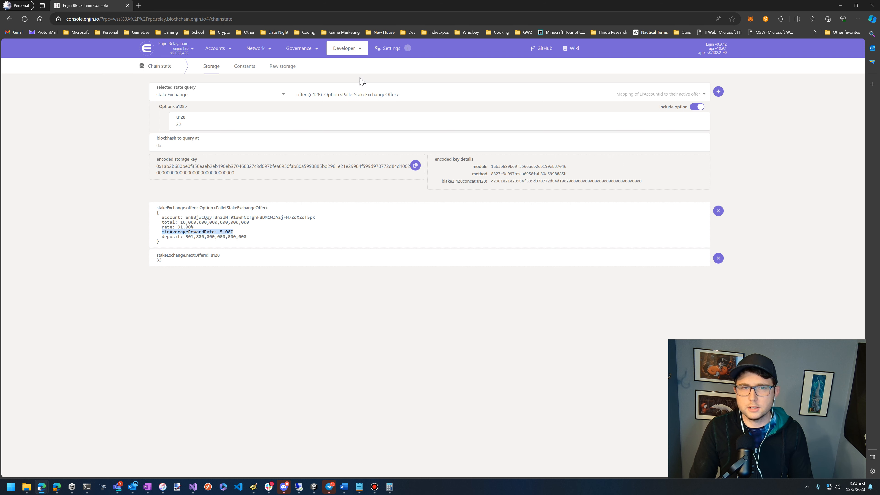
- Set up a new extrinsic for stakeExchange with the configureLiquidityAccount(config) call
mouse_move(346, 47)
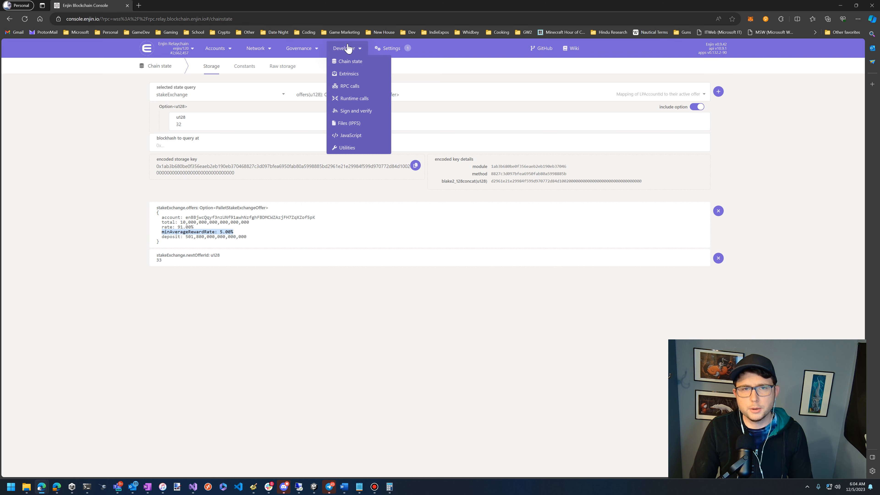
left_click(347, 73)
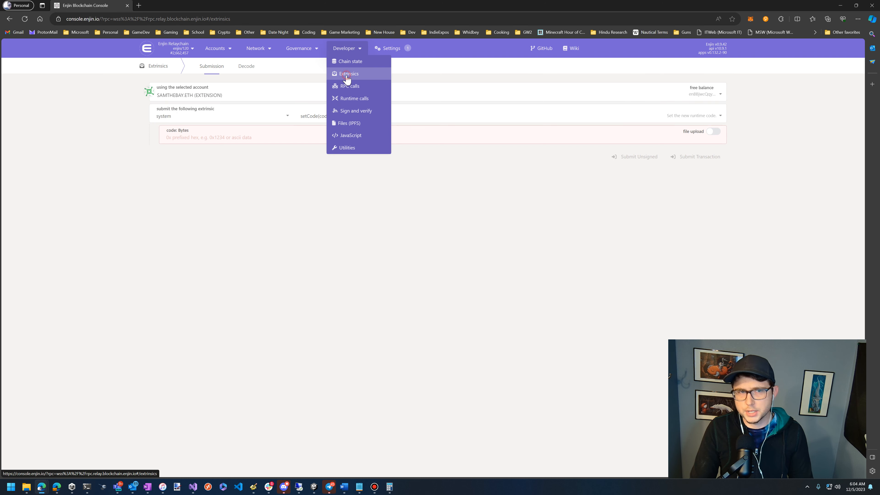
left_click(248, 114)
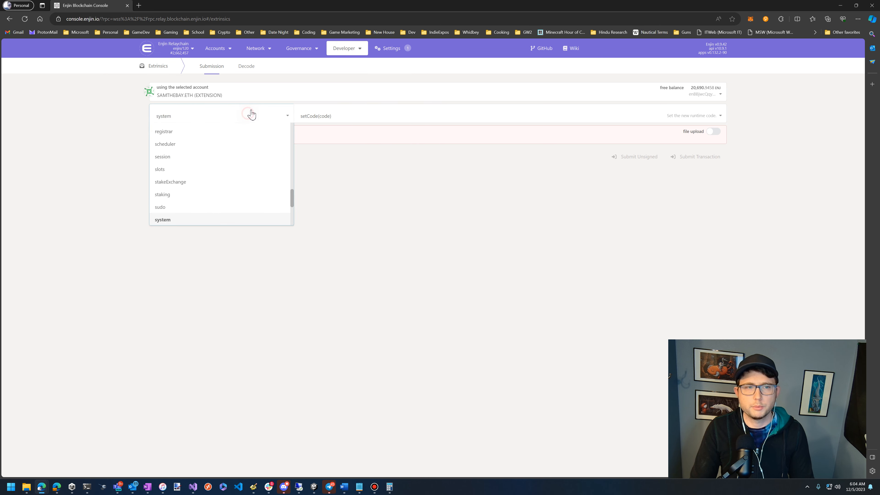
left_click(206, 183)
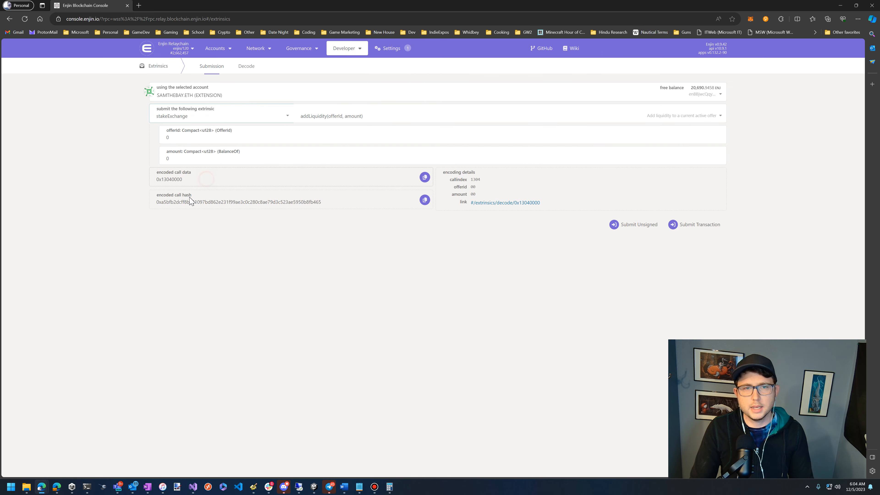
left_click(323, 119)
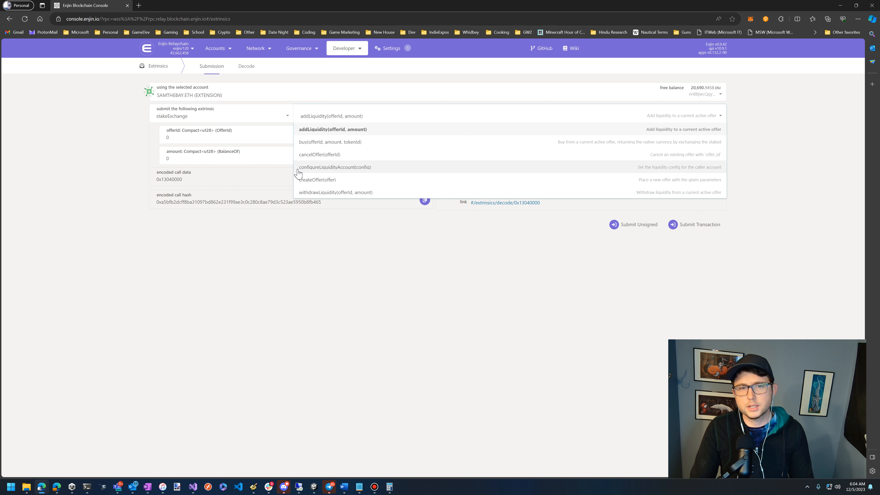
left_click(367, 167)
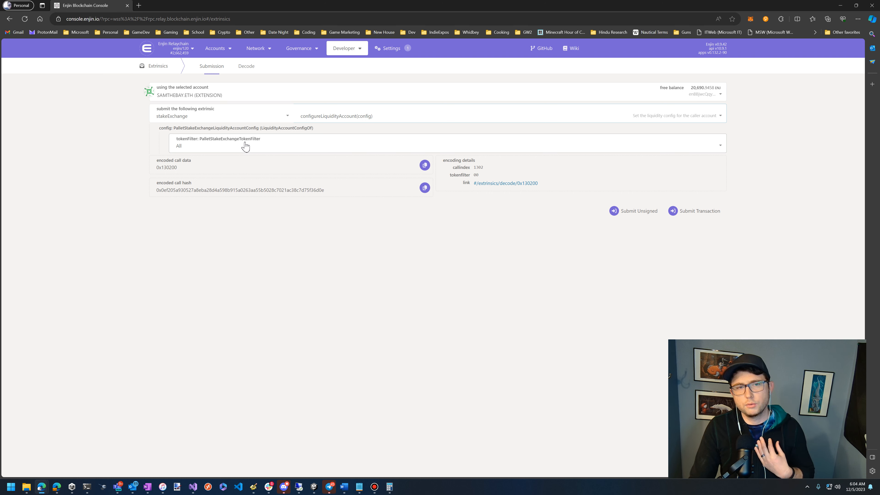
- Set the liquidity config's tokenFilter to Whitelist and add two items to the whitelist
left_click(255, 145)
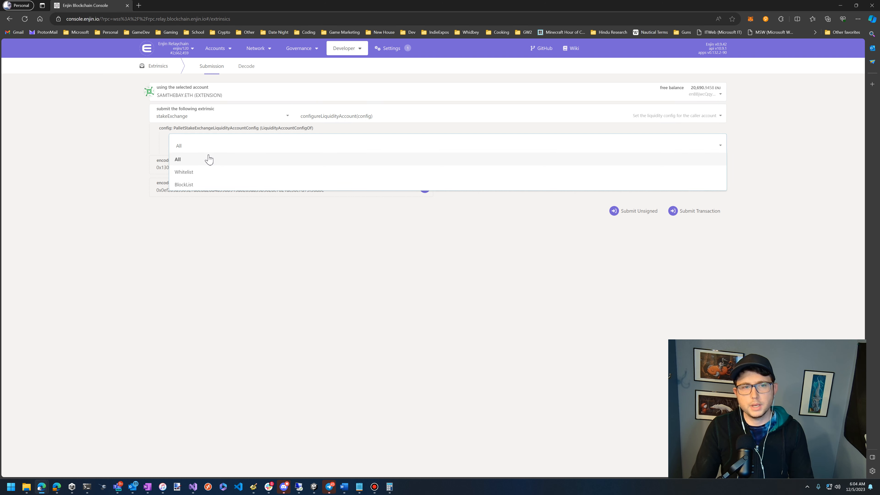
left_click(186, 159)
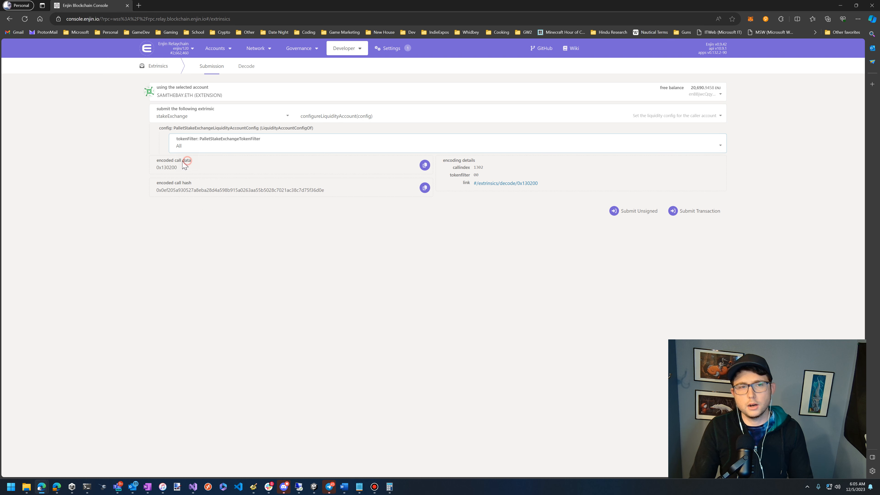
left_click(256, 149)
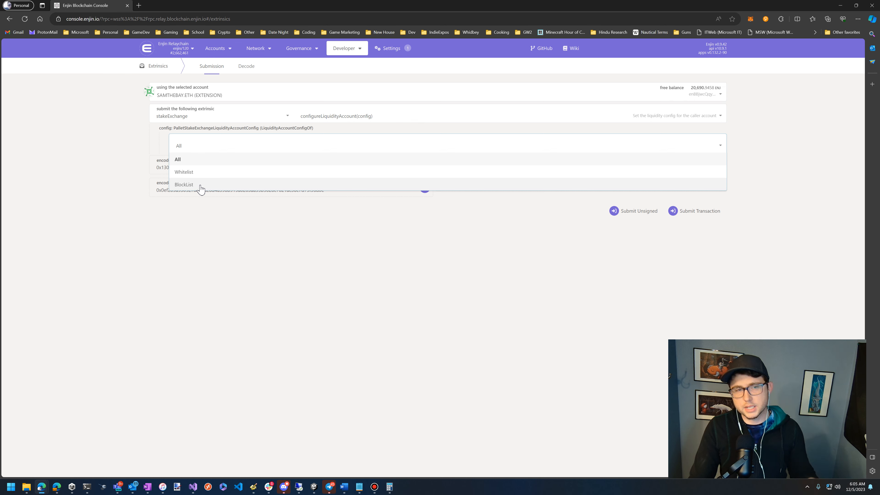
left_click(214, 173)
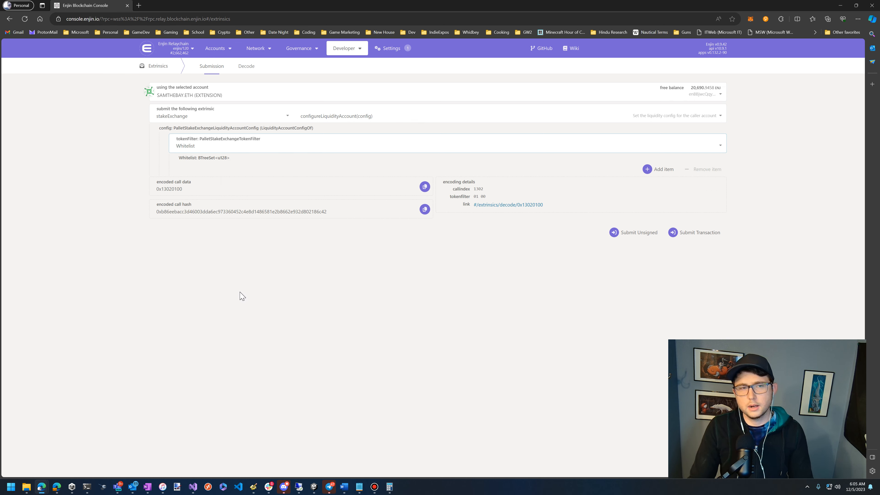
left_click(647, 170)
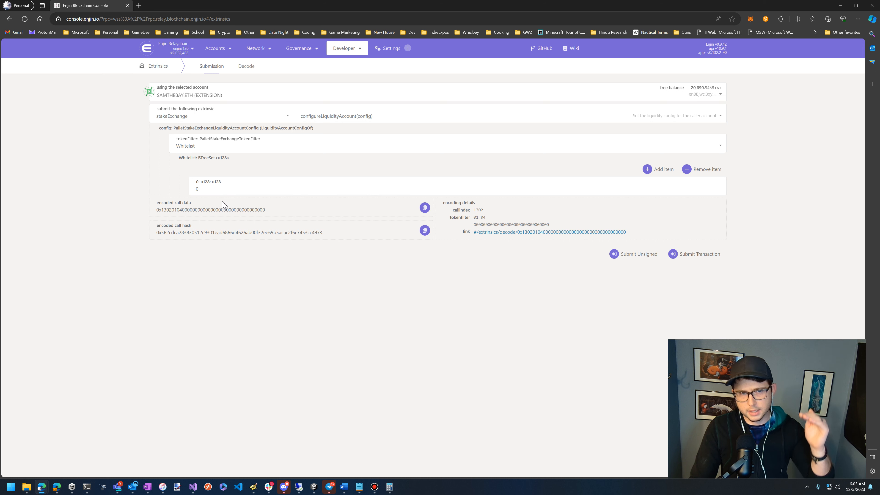
double_click(211, 192)
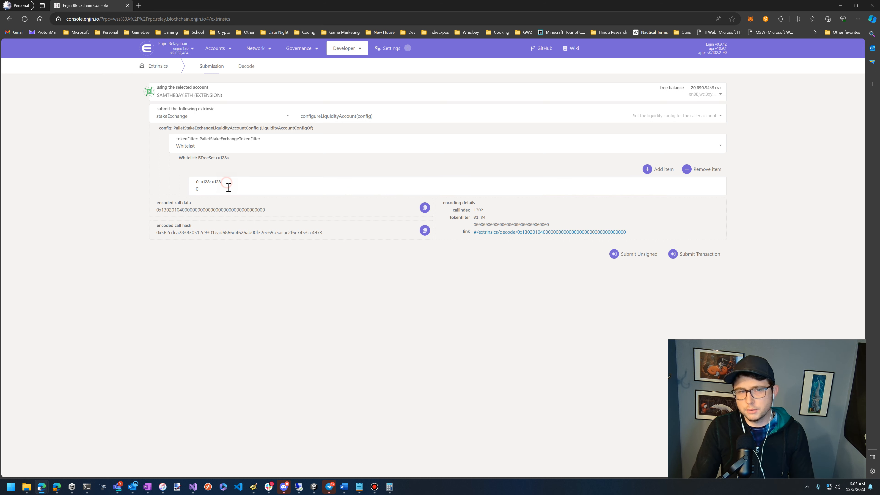
left_click(648, 171)
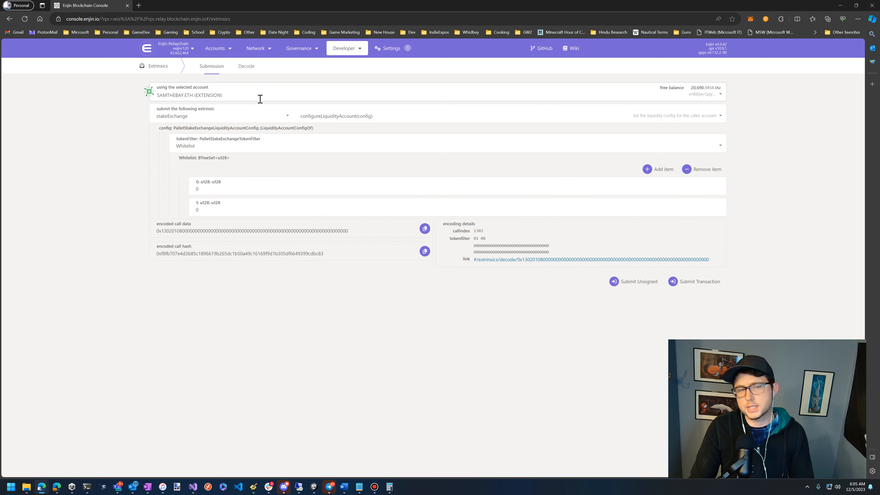
- Set the second whitelist item to 1, and submit and sign the configureLiquidityAccount transaction
double_click(205, 209)
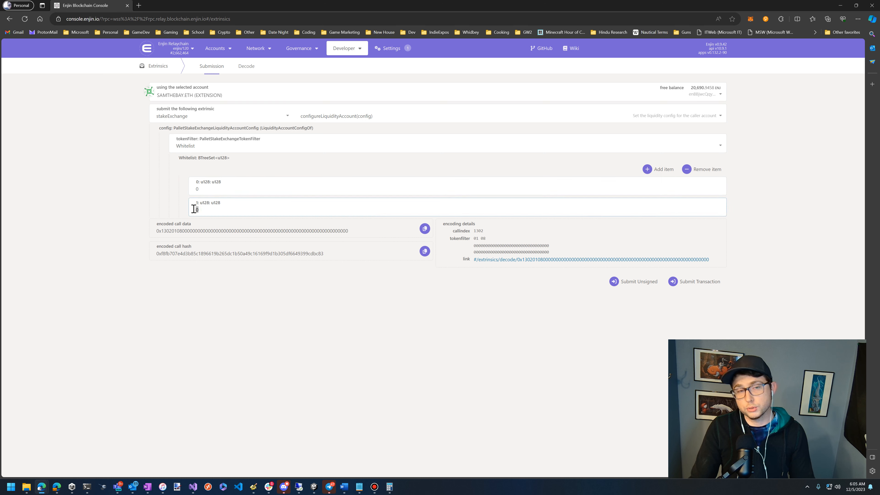
type("1")
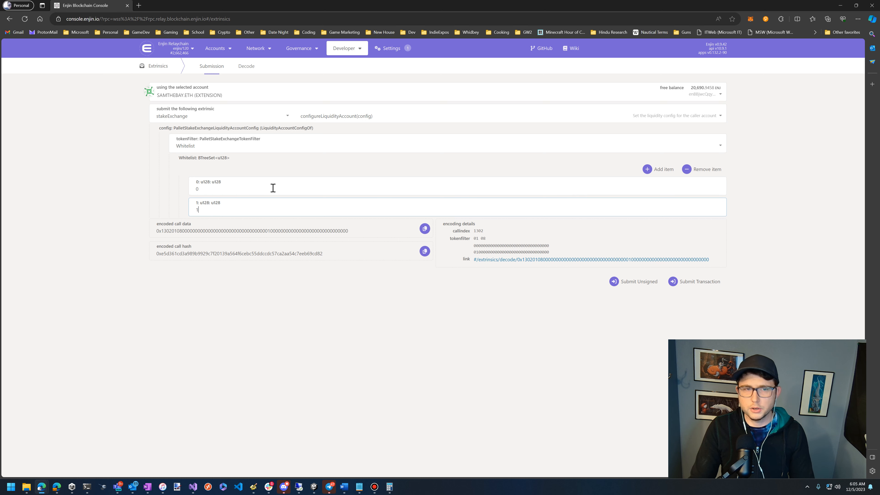
left_click(695, 281)
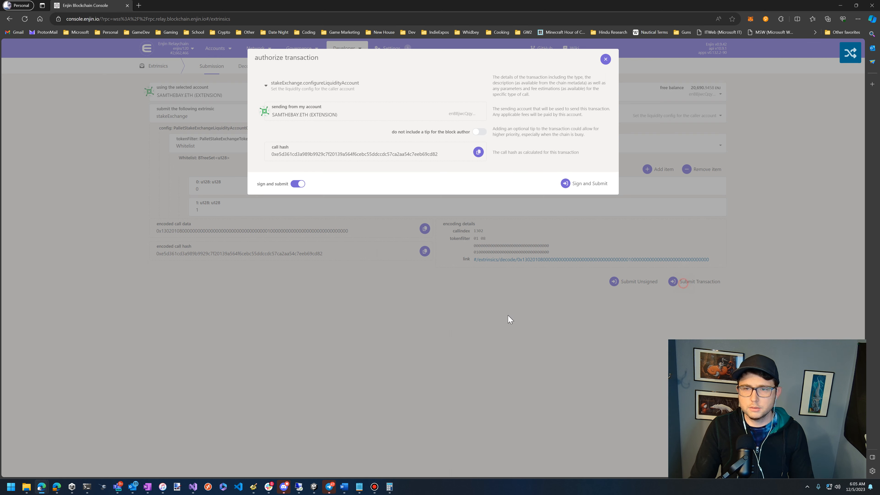
left_click(575, 186)
left_click(133, 238)
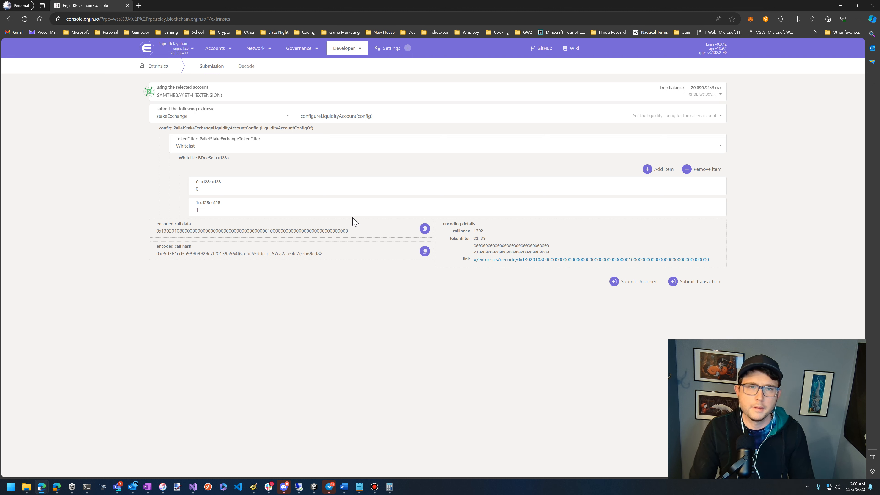
- Change the stakeExchange extrinsic to the cancelOffer(offerId) call and set its offerId to 32
mouse_move(347, 48)
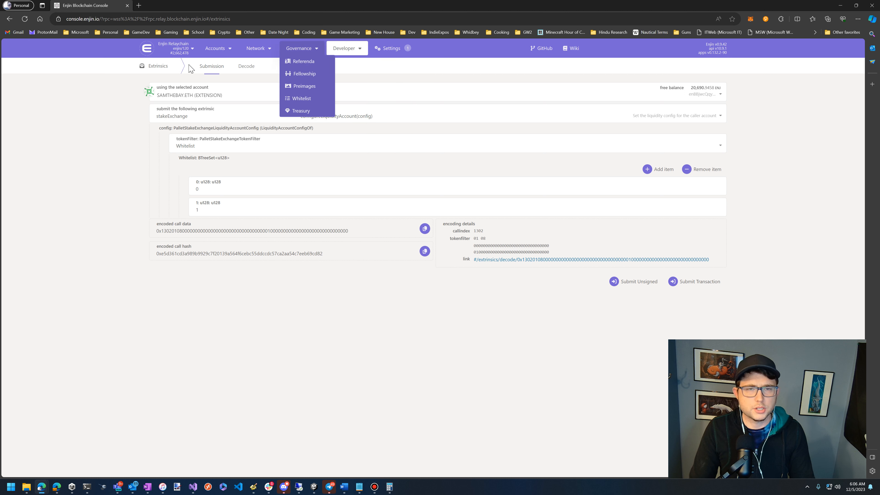
left_click(360, 115)
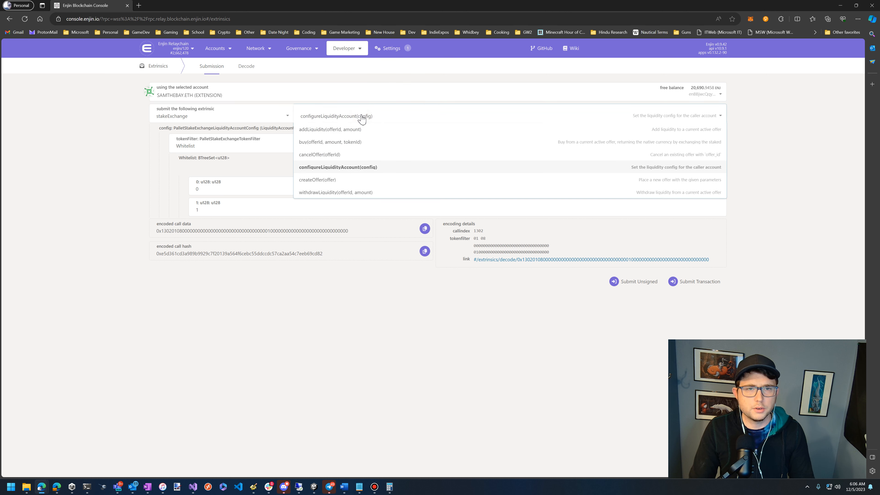
left_click(321, 157)
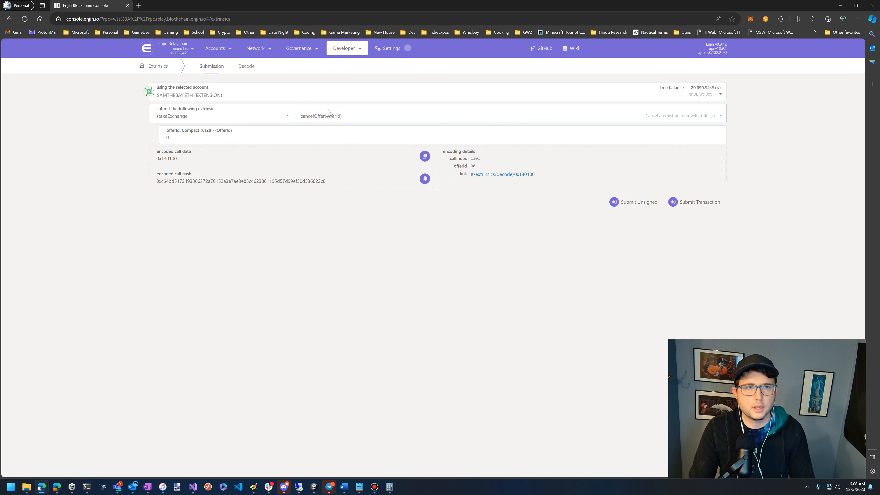
double_click(194, 139)
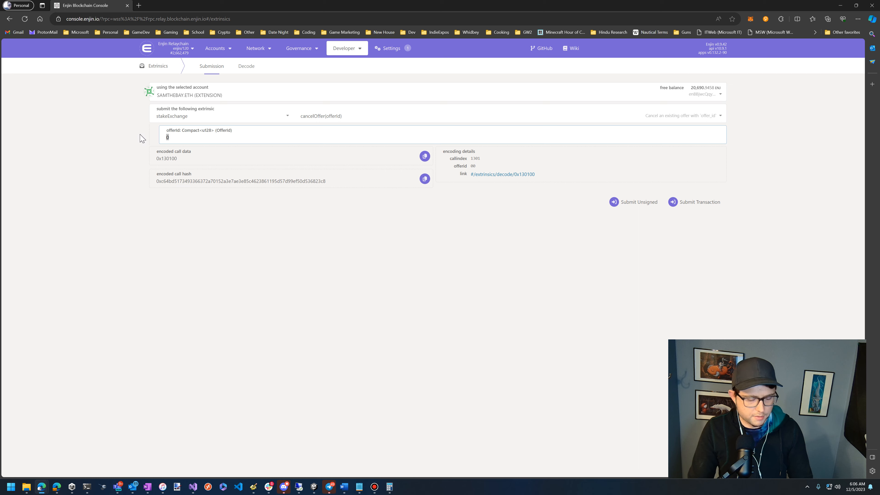
type("32")
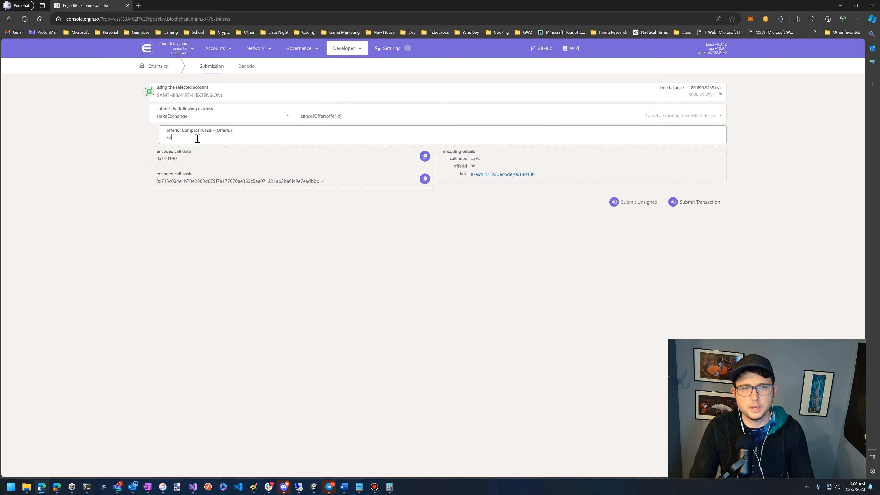
- Submit the cancelOffer transaction from the selected account and sign it in the wallet extension
left_click(688, 202)
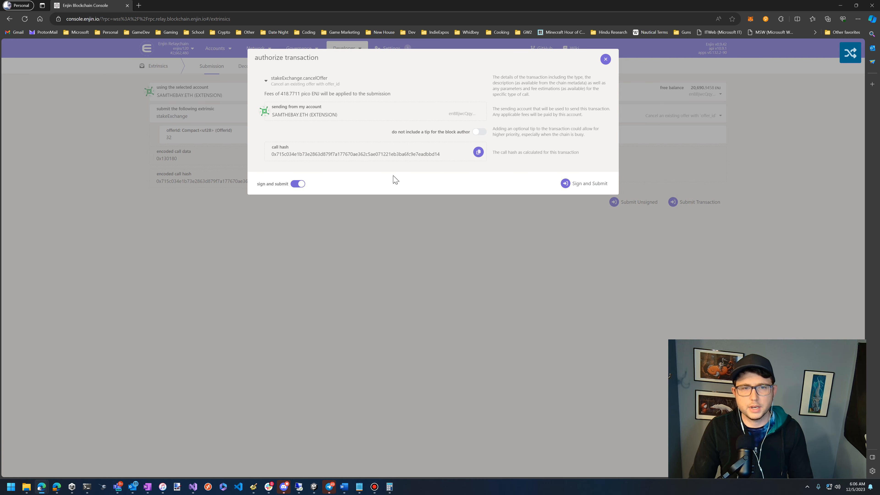
left_click(578, 184)
left_click(158, 239)
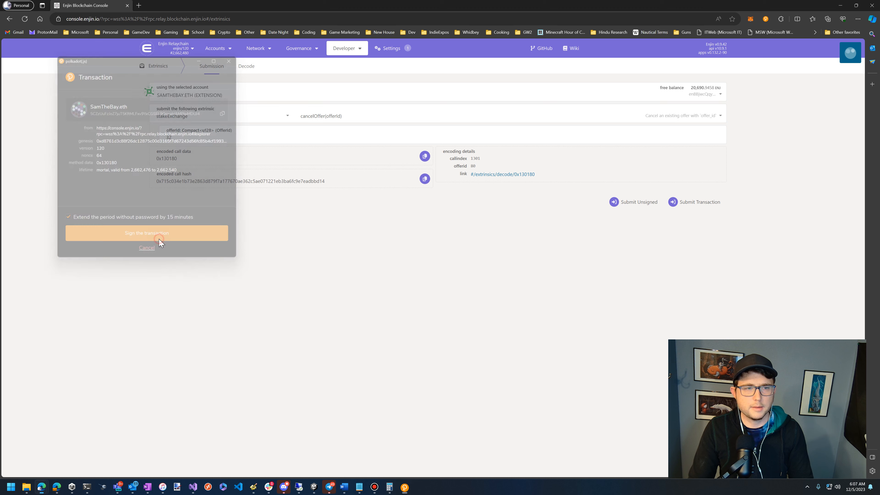